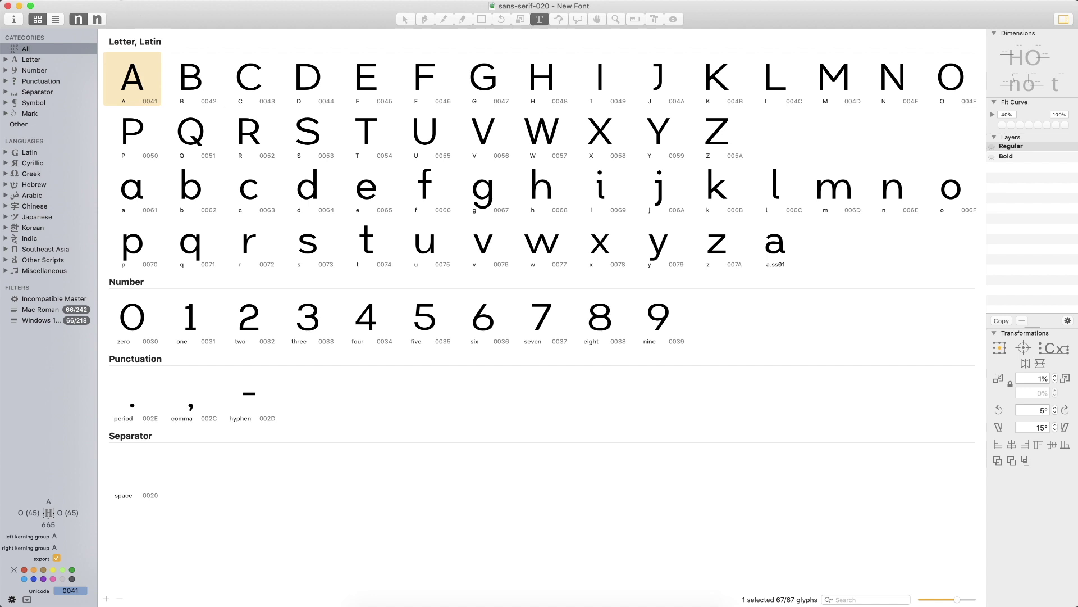
Open the Glyph menu from the sans-serif-020 overview of all 67 glyphs.
left_click(128, 0)
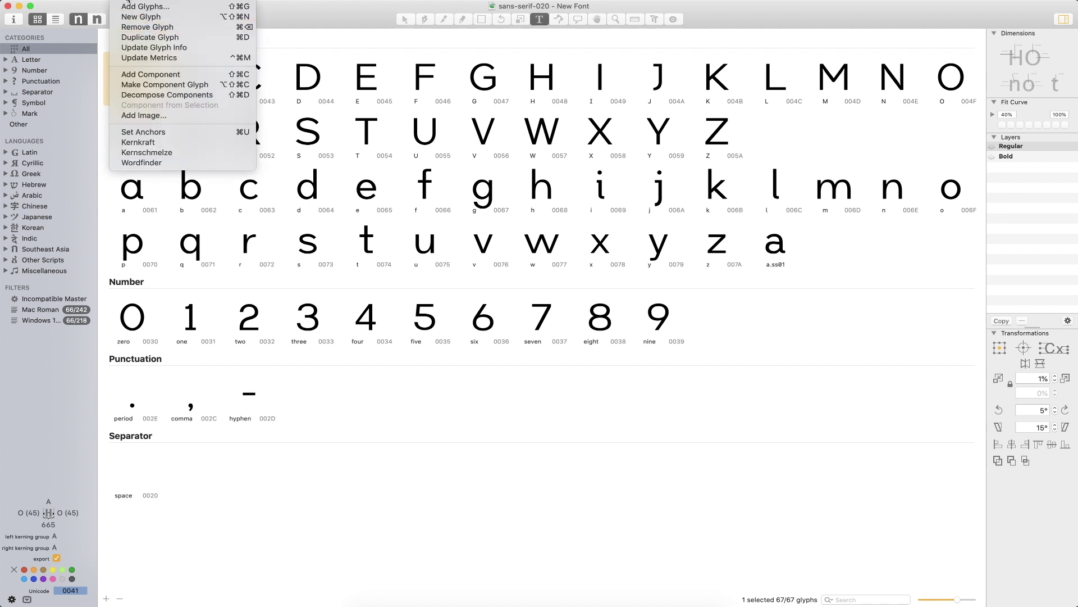
Run Kernkraft on glyph o with the Regular master to generate a tab of kerning strings.
left_click(162, 142)
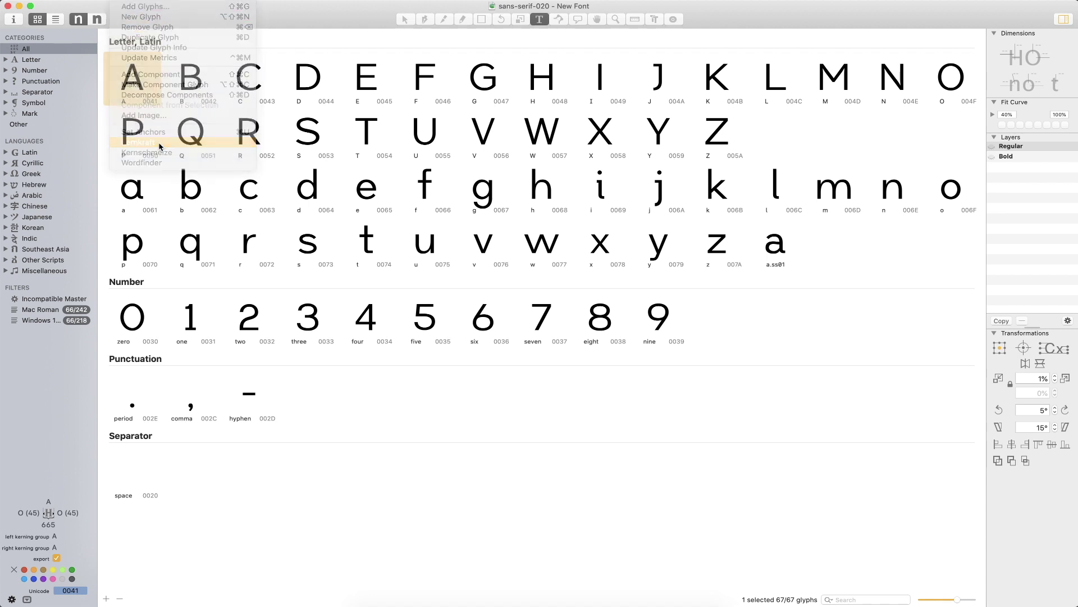
left_click_drag(126, 7, 529, 138)
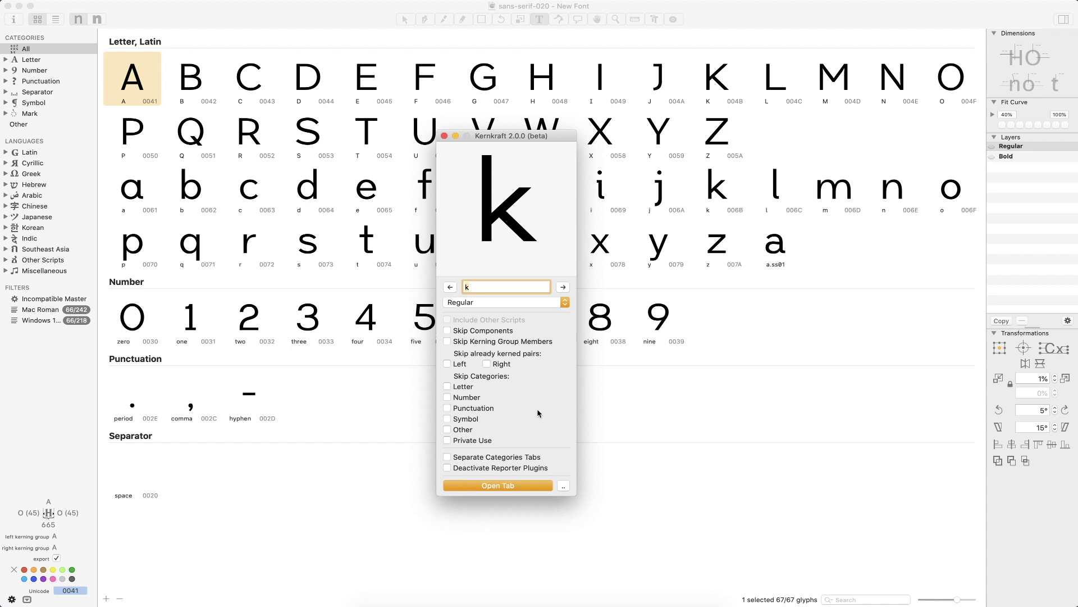
type("o")
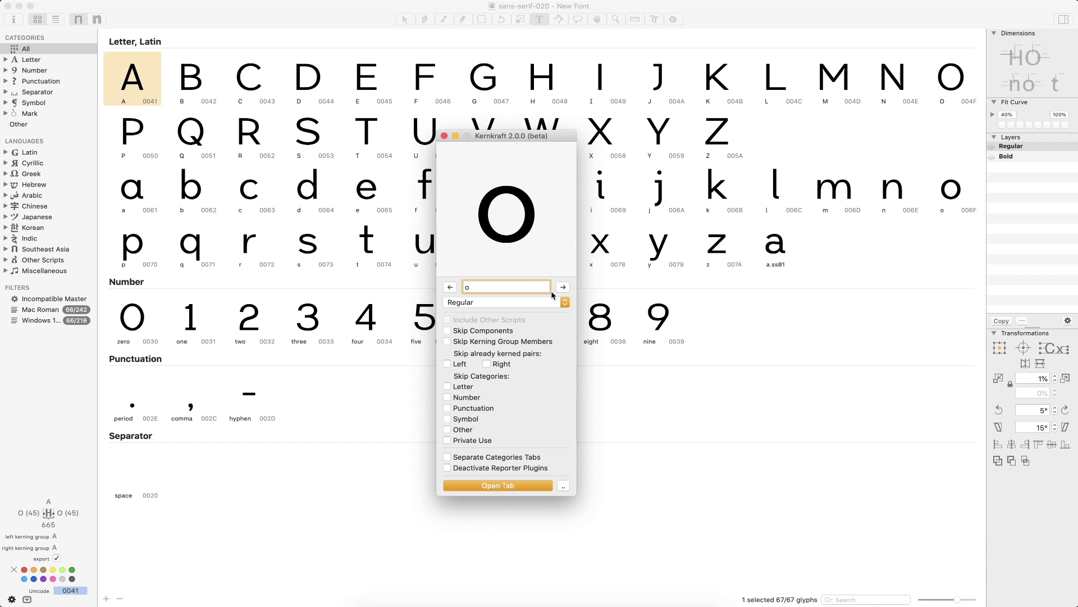
left_click(564, 302)
left_click(561, 312)
left_click(560, 303)
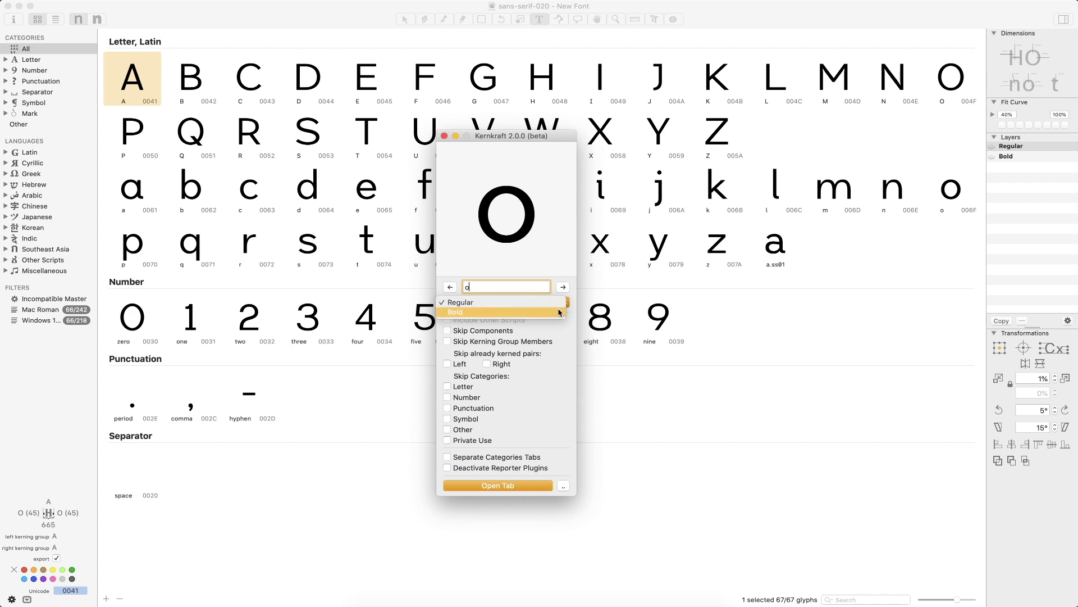
left_click(564, 303)
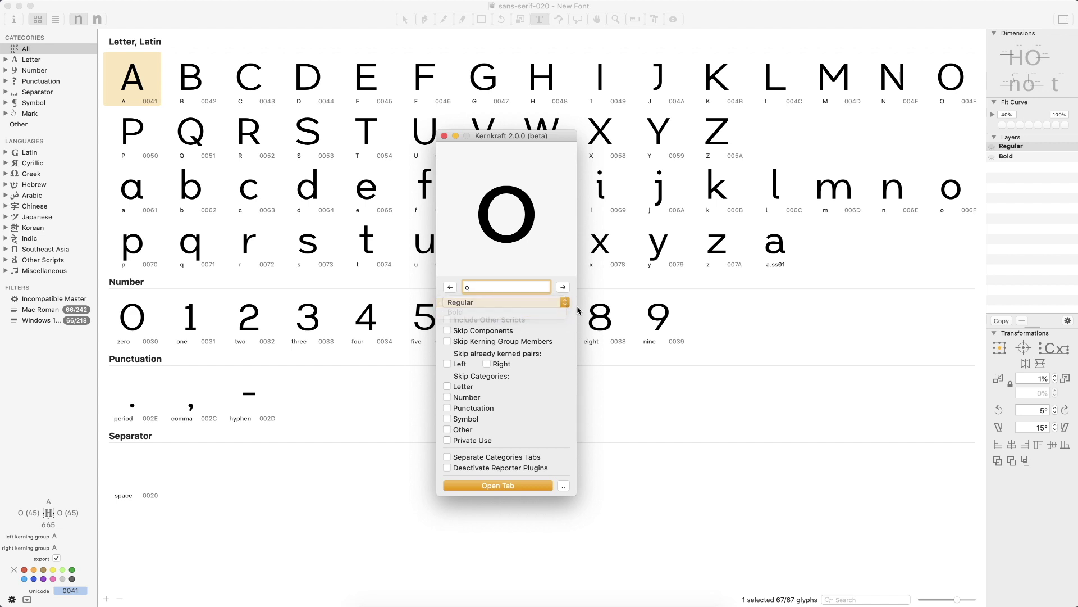
left_click(499, 488)
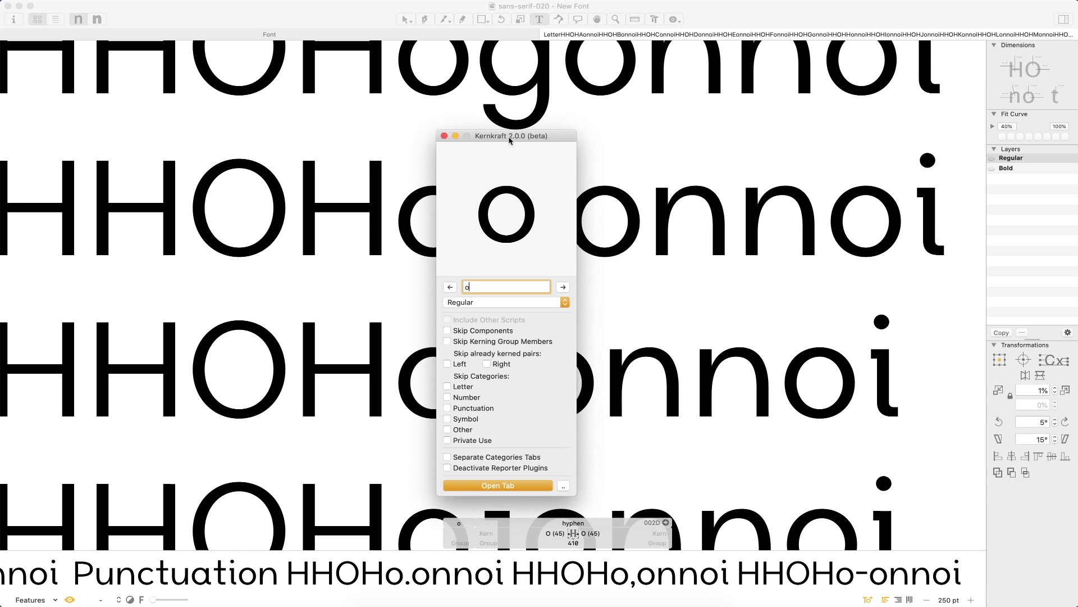
Move Kernkraft aside, reduce the preview to 75 pt and scroll through the o strings.
left_click_drag(510, 137, 919, 155)
left_click(695, 142)
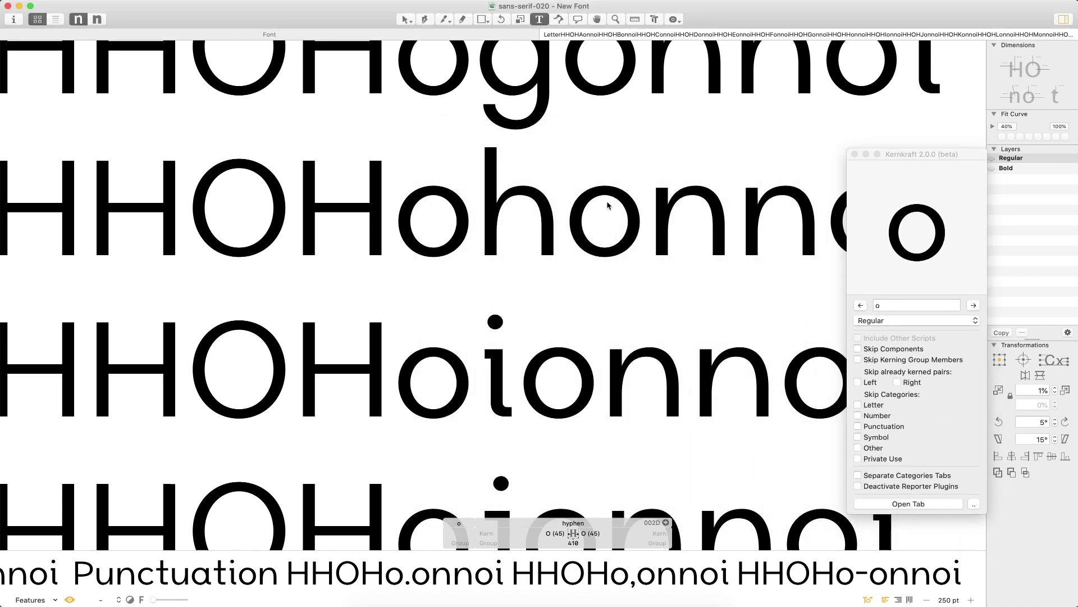
key("super+minus")
key("super+minus")
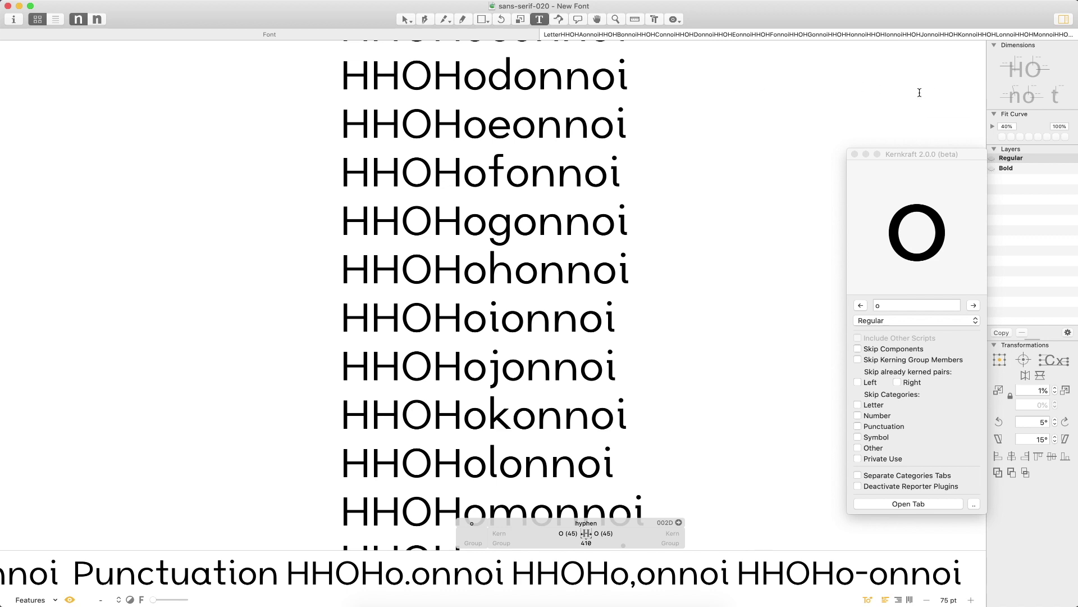
scroll(753, 221, "up", 6)
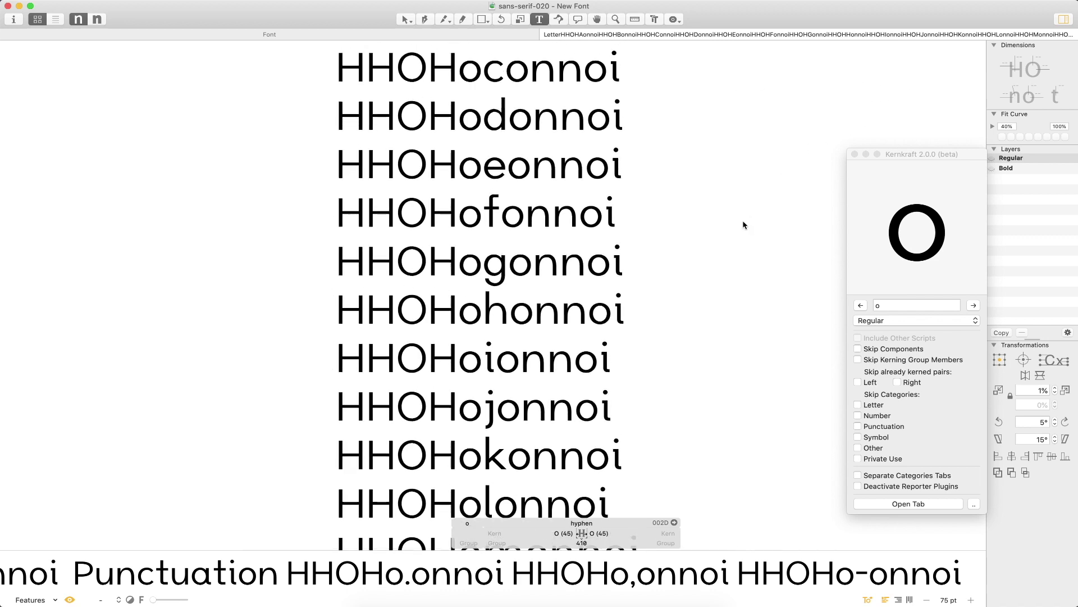
scroll(704, 240, "up", 20)
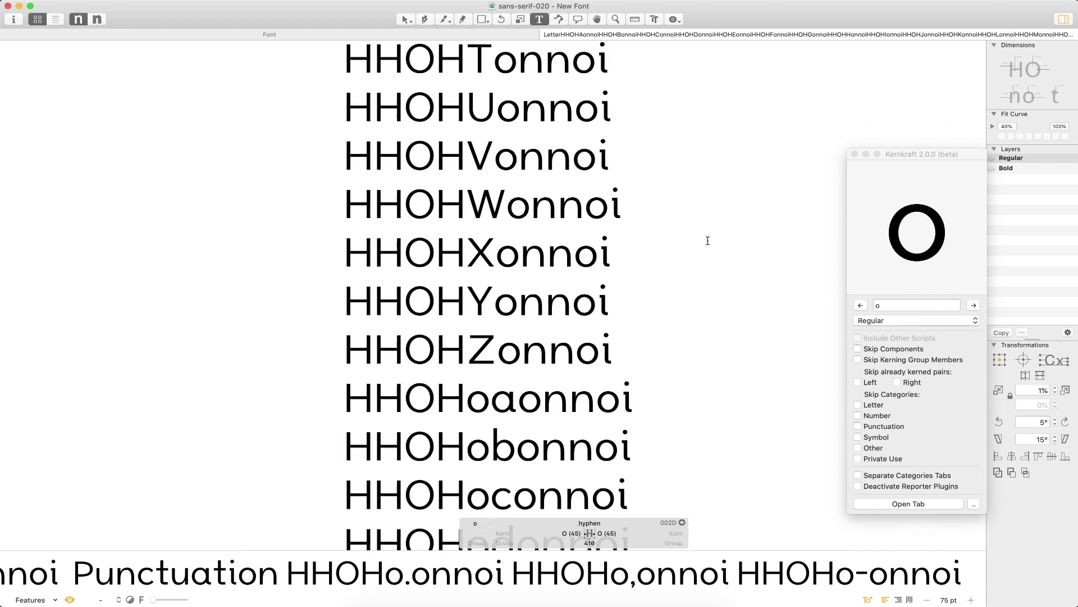
scroll(709, 241, "up", 3)
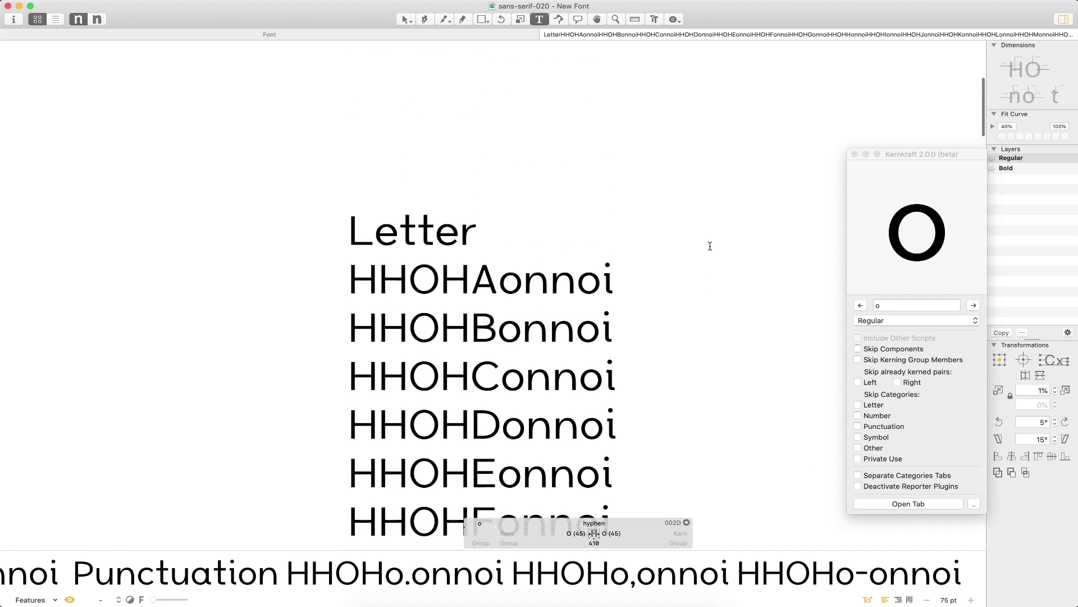
scroll(708, 243, "right", 1)
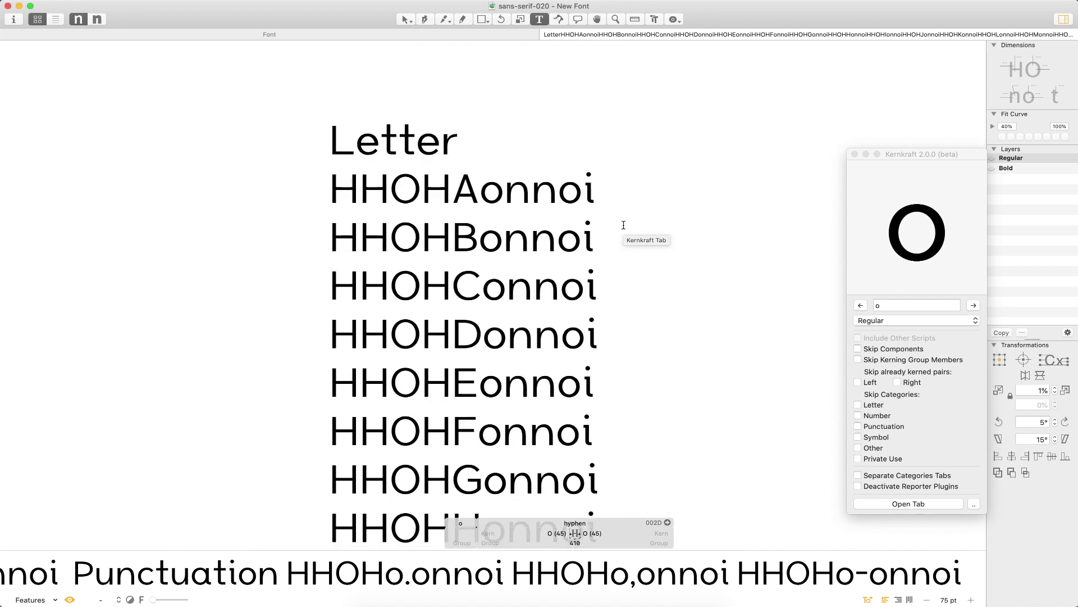
scroll(624, 224, "down", 10)
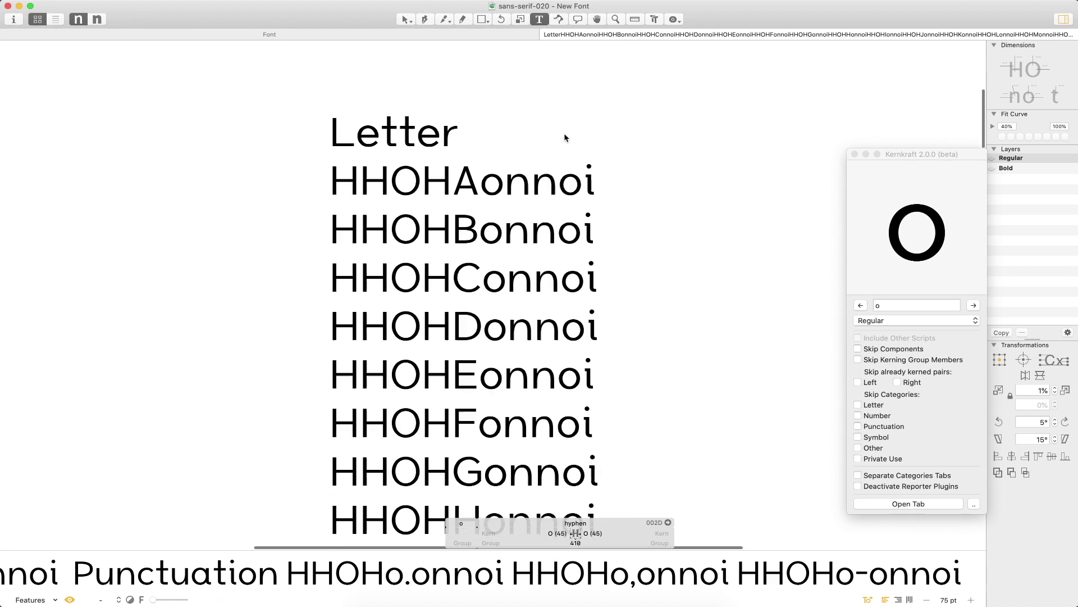
scroll(590, 220, "down", 15)
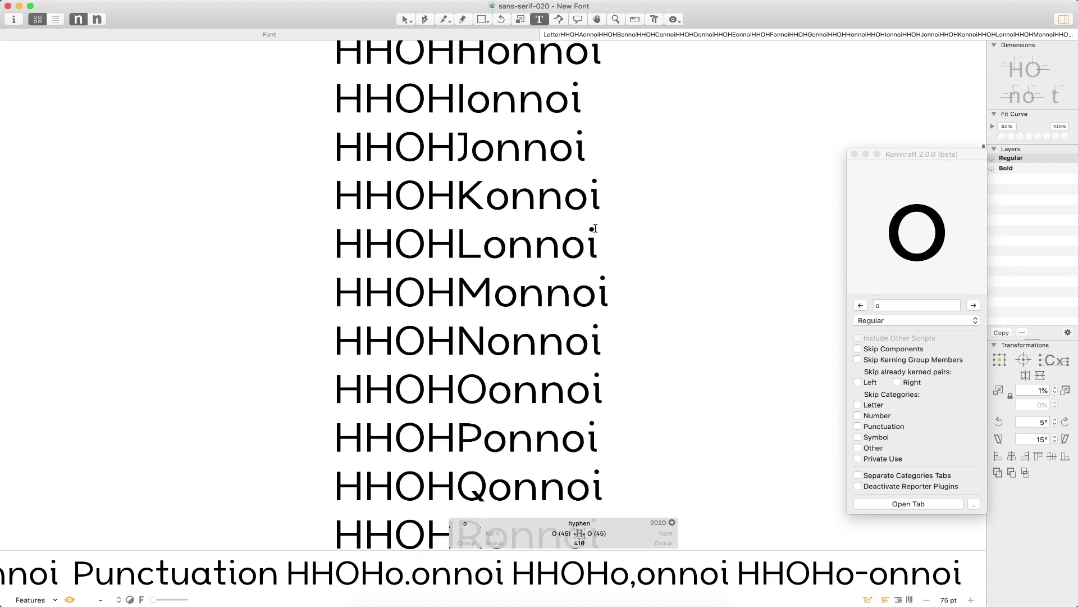
scroll(600, 228, "down", 15)
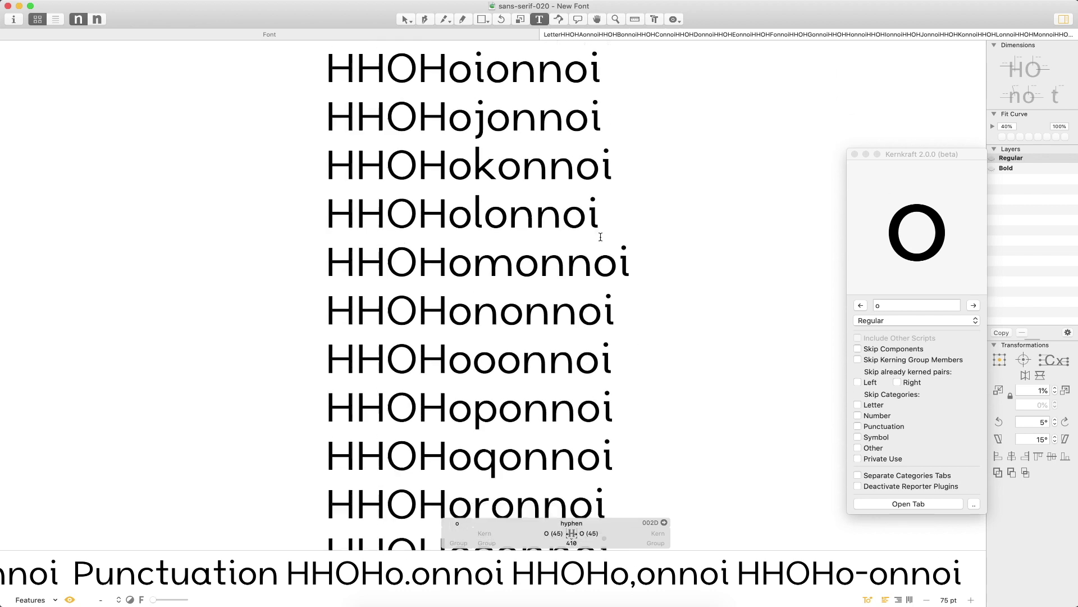
scroll(601, 236, "down", 15)
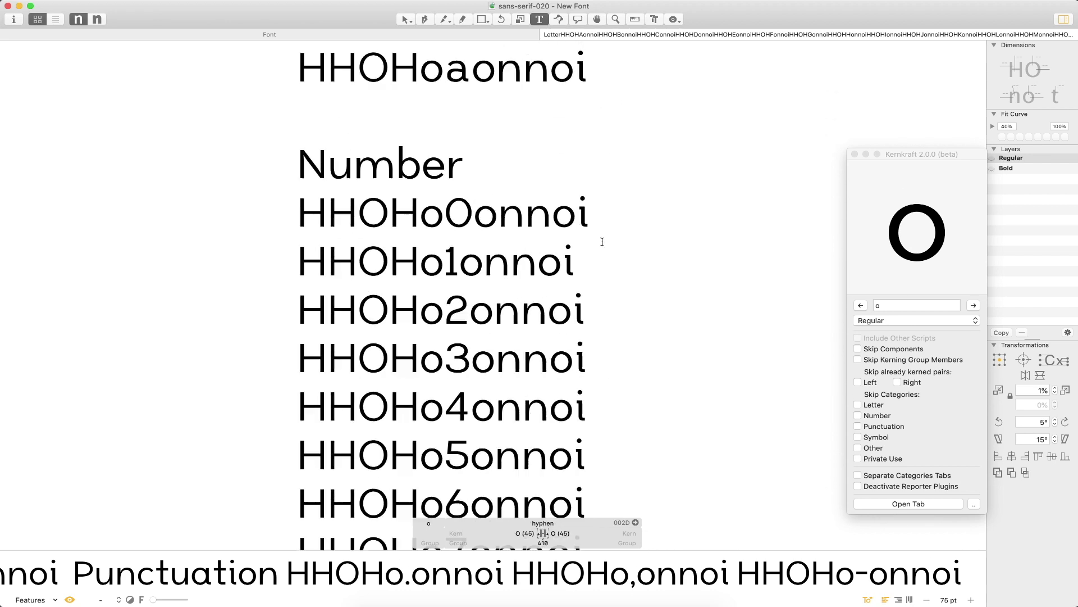
scroll(602, 242, "down", 10)
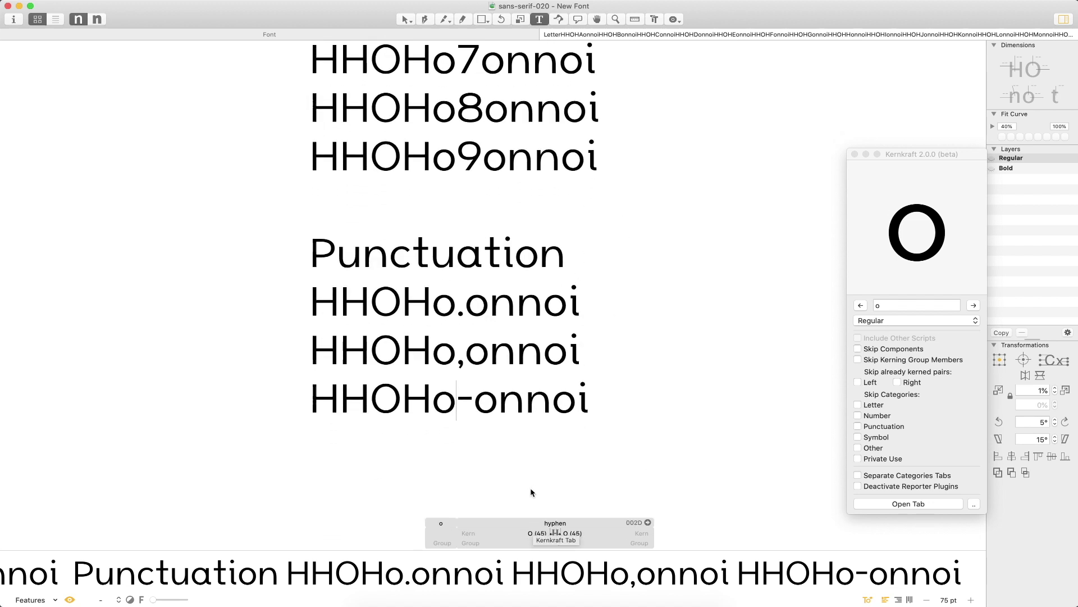
Scroll back up and place the caret between g and o in HHOHogonnoi.
scroll(531, 475, "up", 3)
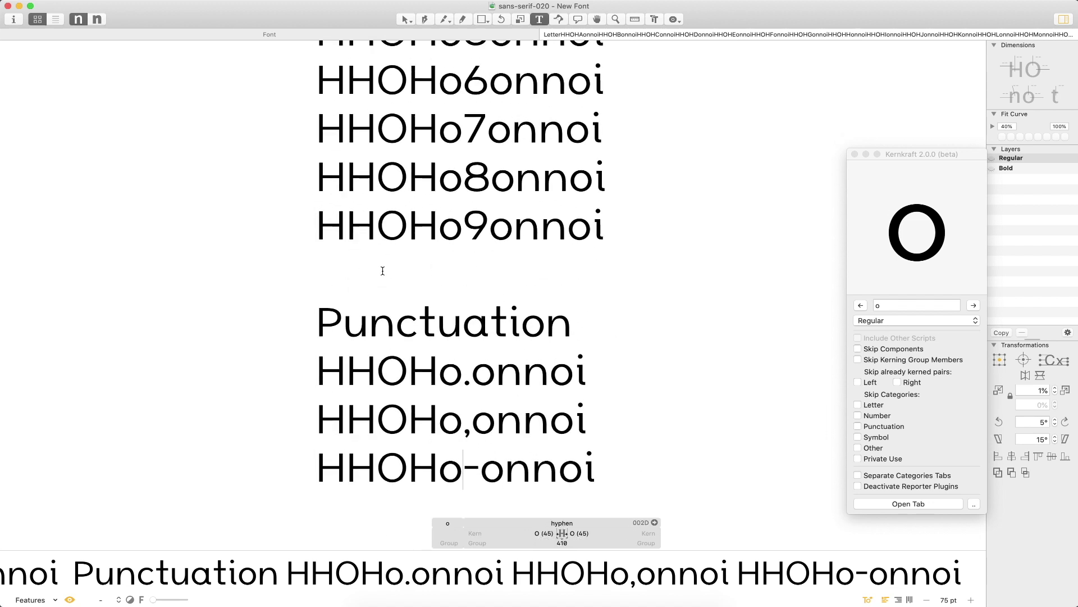
scroll(383, 270, "up", 20)
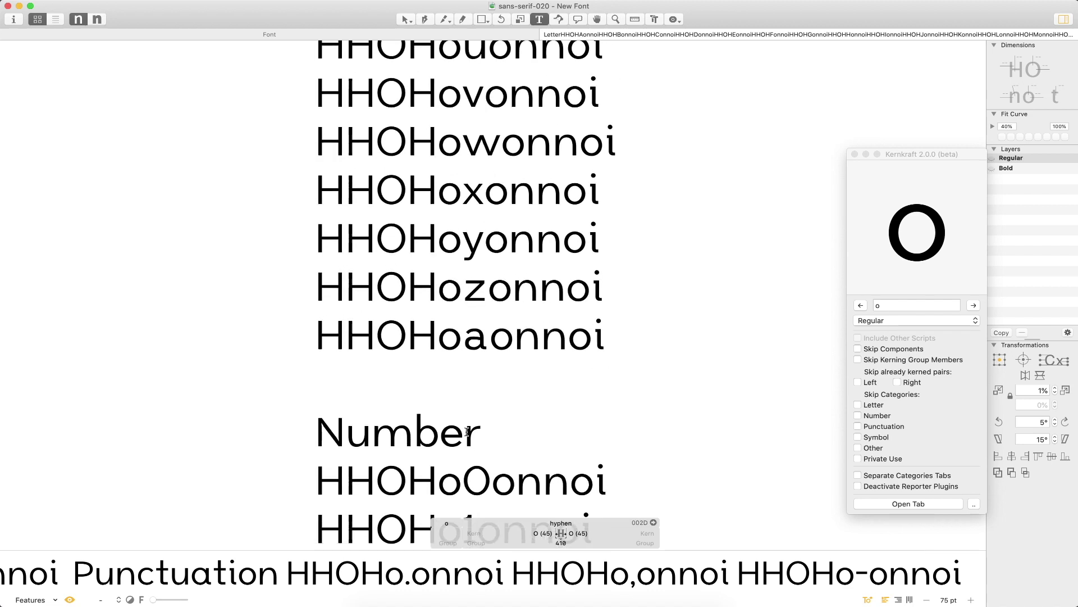
scroll(467, 431, "up", 3)
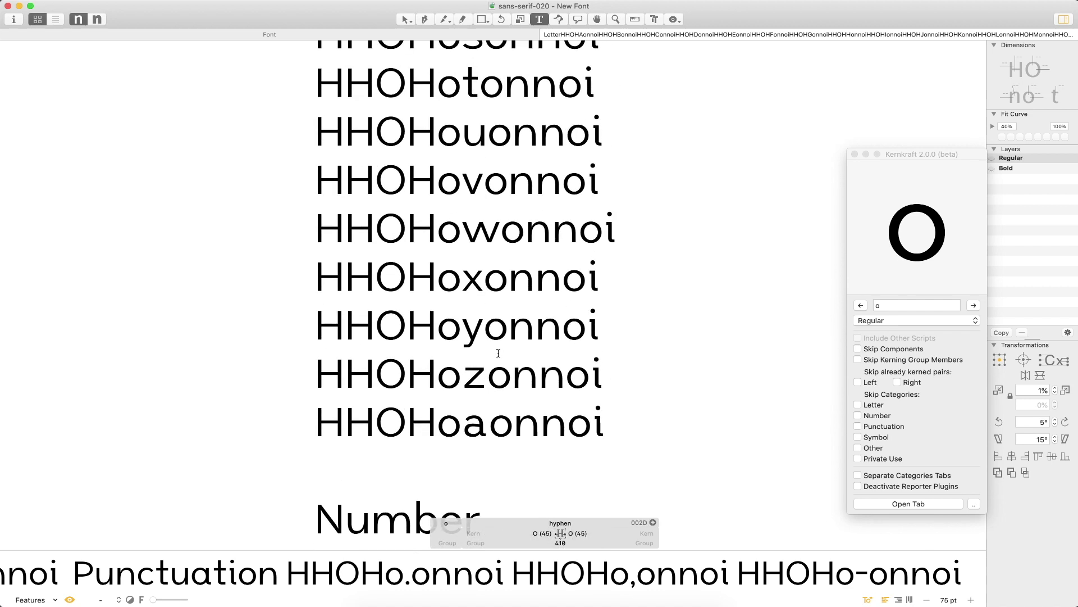
scroll(498, 353, "up", 8)
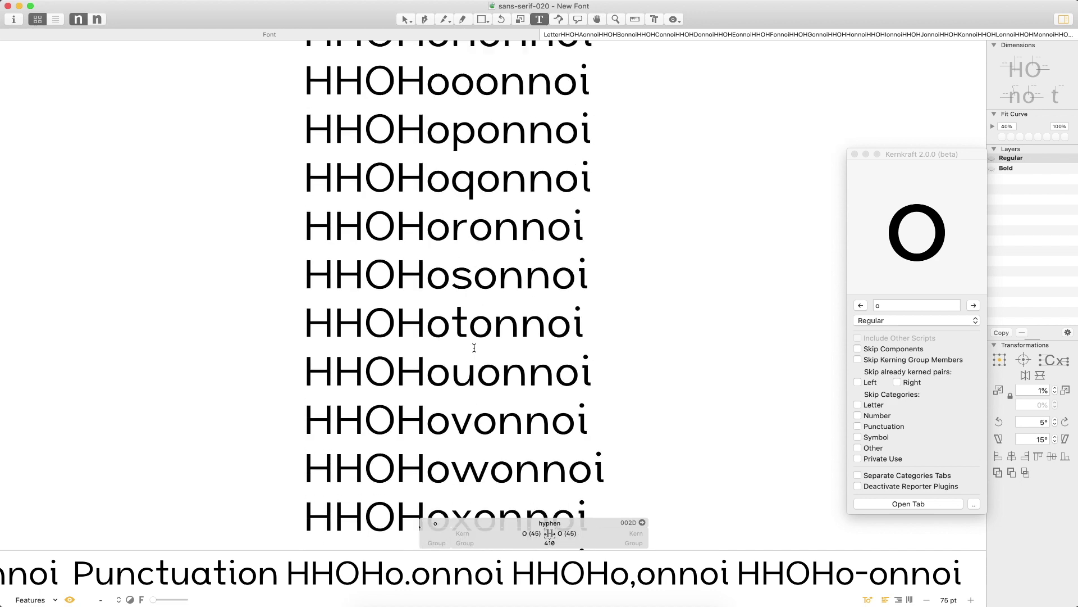
scroll(480, 349, "up", 9)
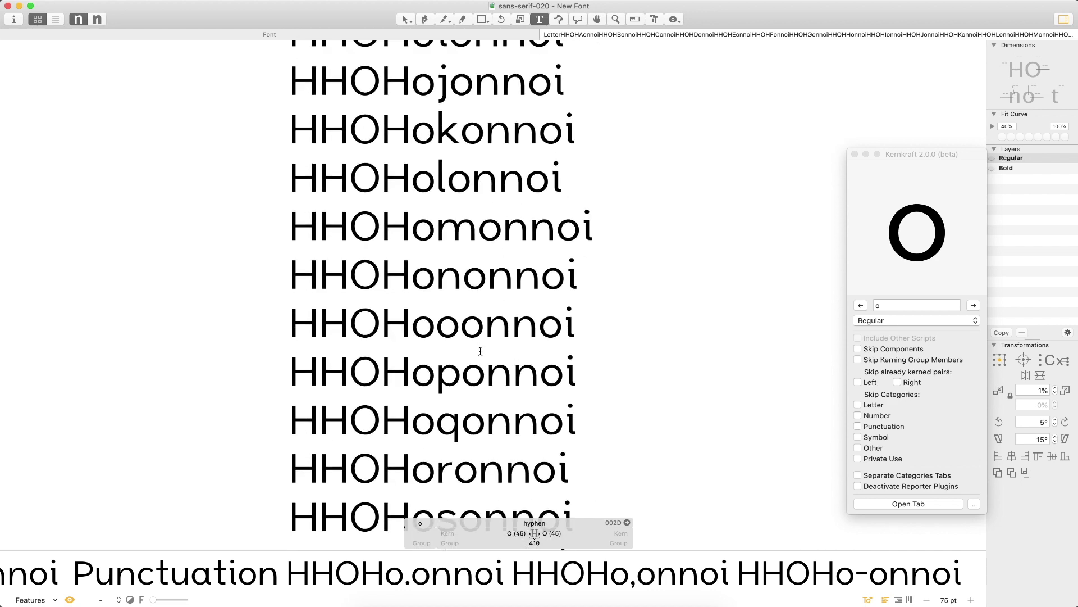
scroll(494, 260, "up", 2)
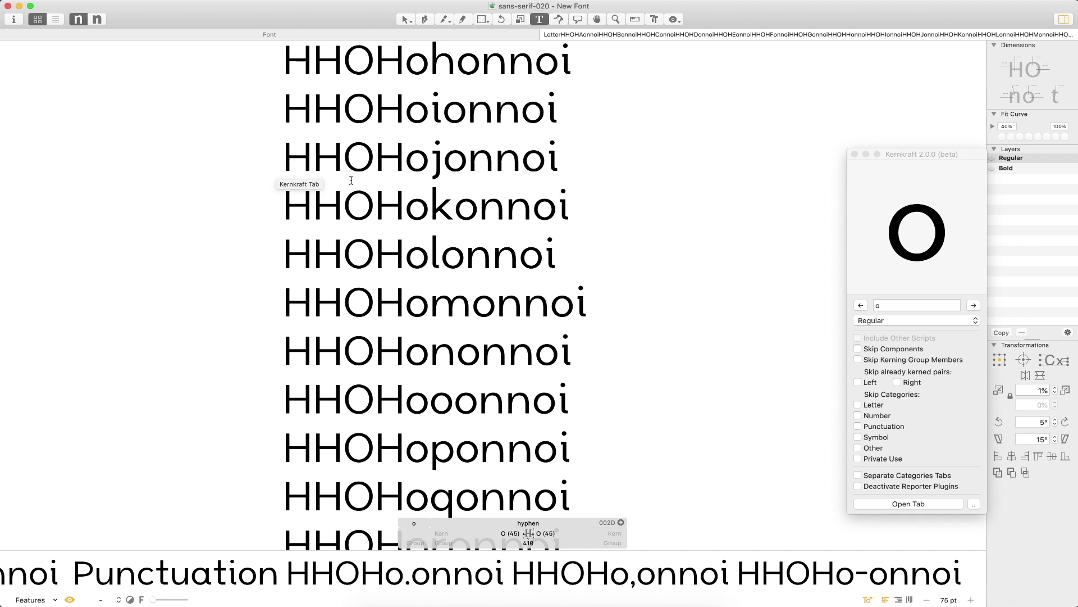
scroll(467, 303, "up", 5)
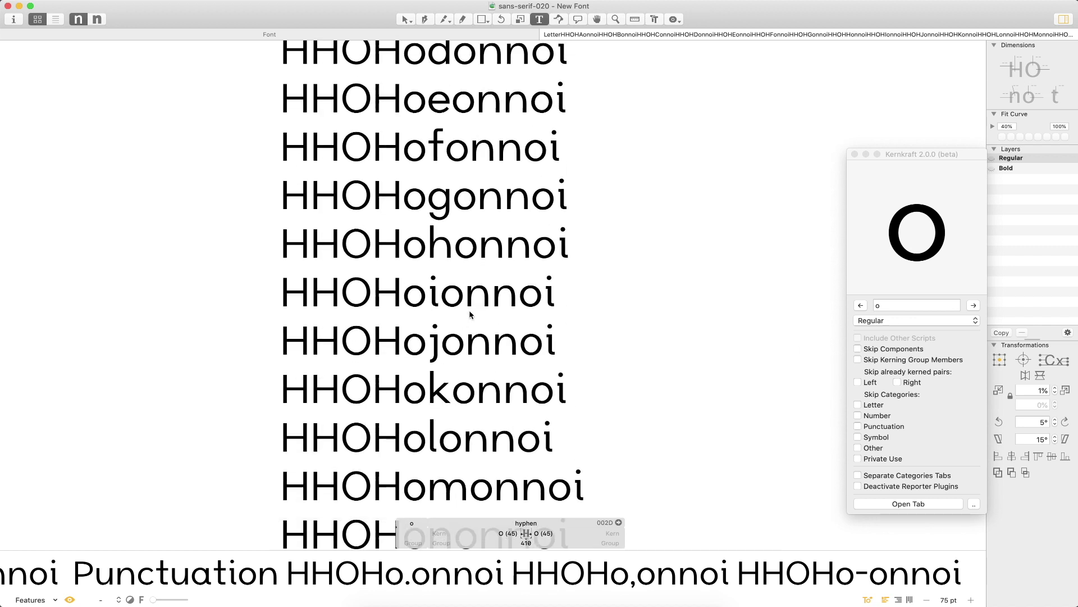
scroll(470, 315, "up", 1)
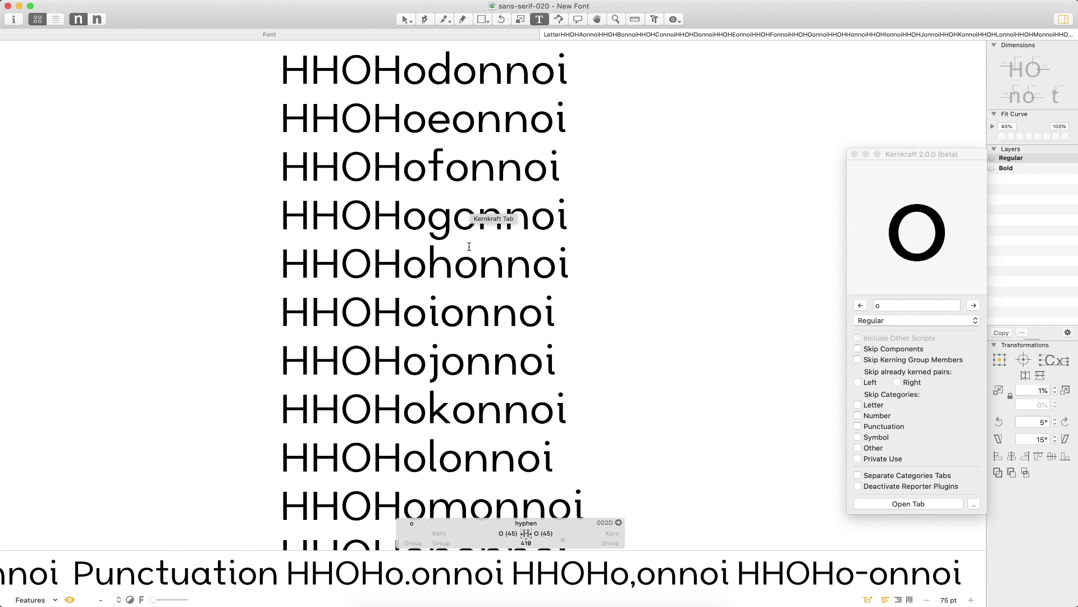
left_click(458, 228)
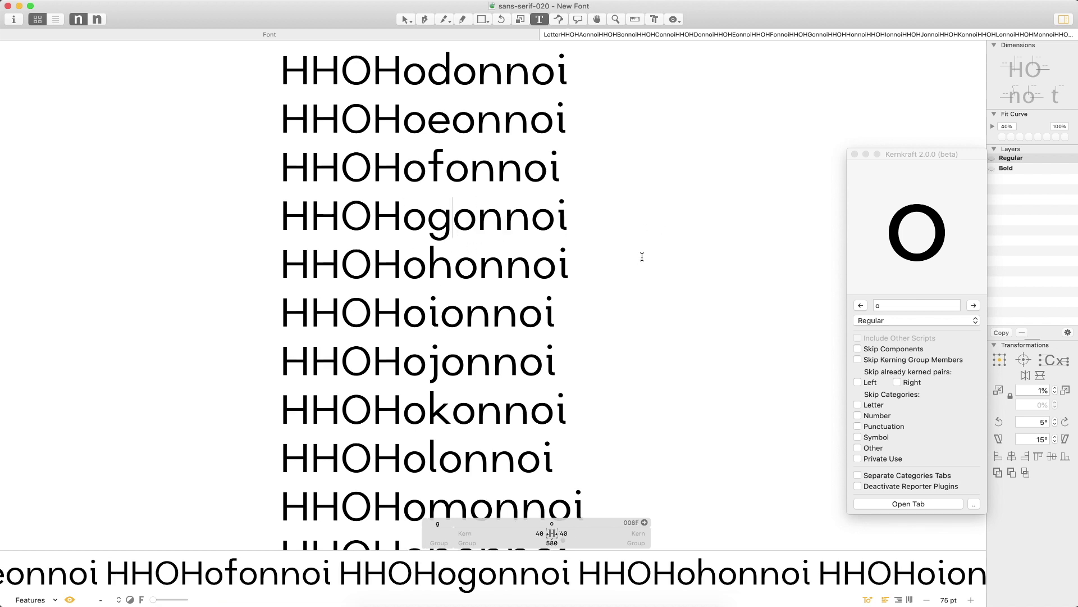
scroll(644, 261, "up", 3)
scroll(647, 269, "down", 5)
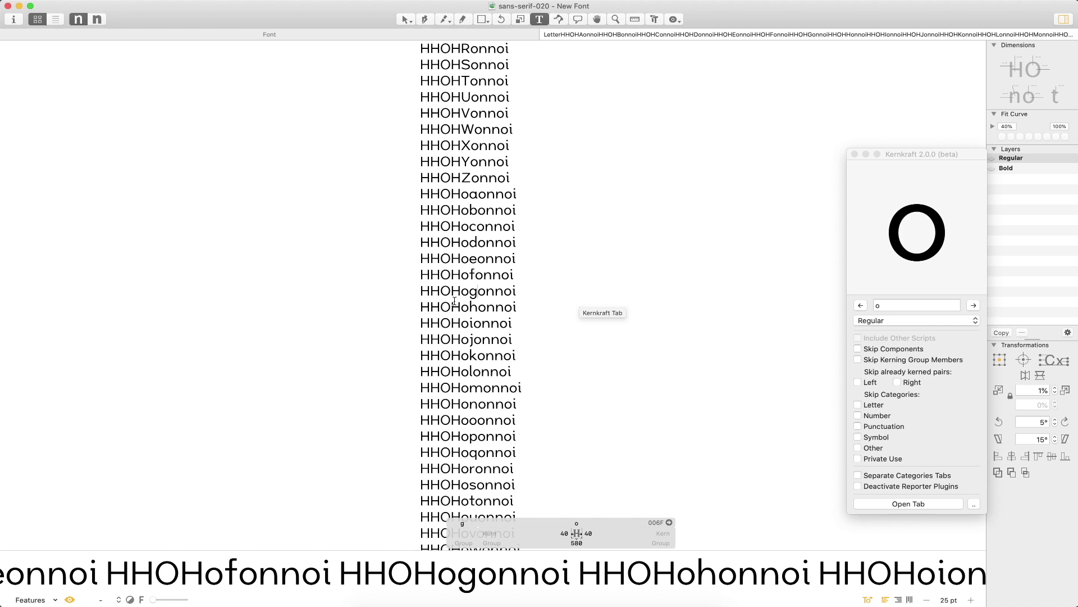
Move the Kernkraft panel aside and step its glyph forward to p, then back to c.
left_click_drag(914, 154, 828, 97)
left_click(891, 248)
left_click(889, 248)
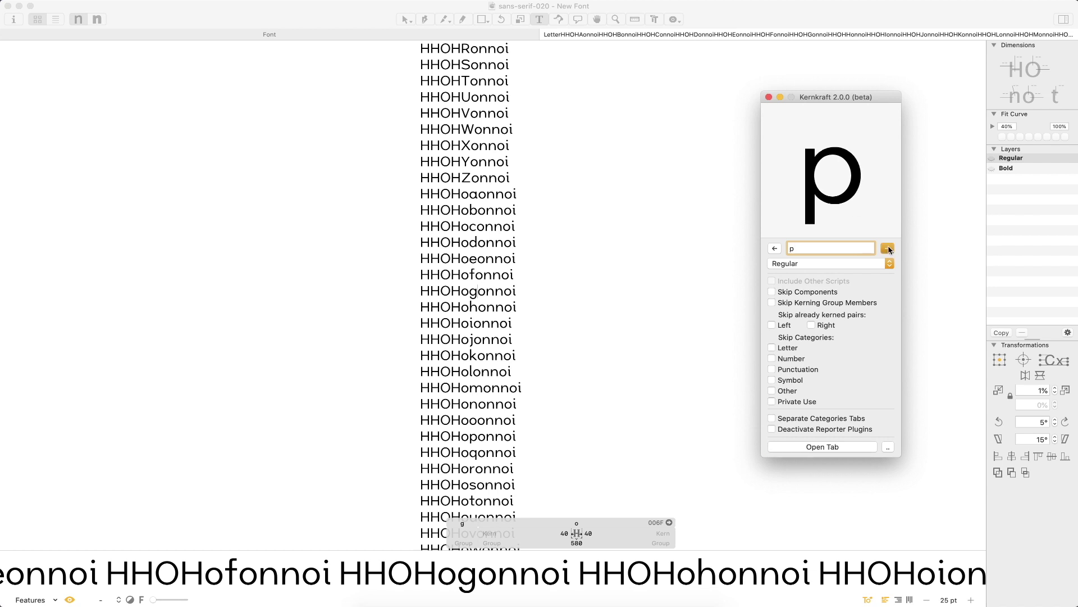
left_click(889, 248)
left_click(889, 249)
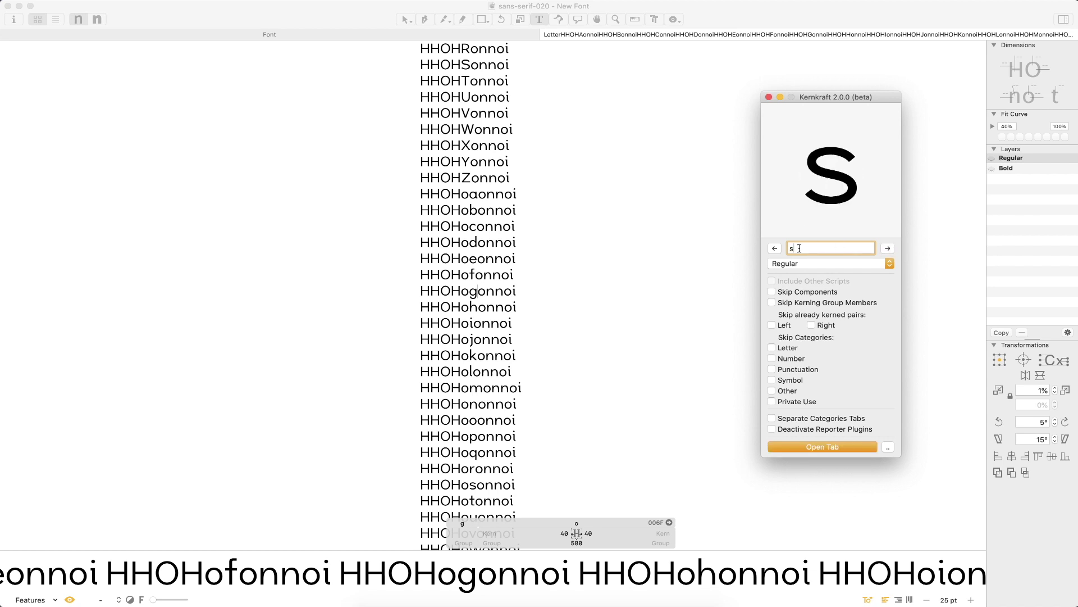
left_click(777, 250)
left_click(776, 250)
left_click(776, 251)
left_click(776, 251)
left_click(777, 251)
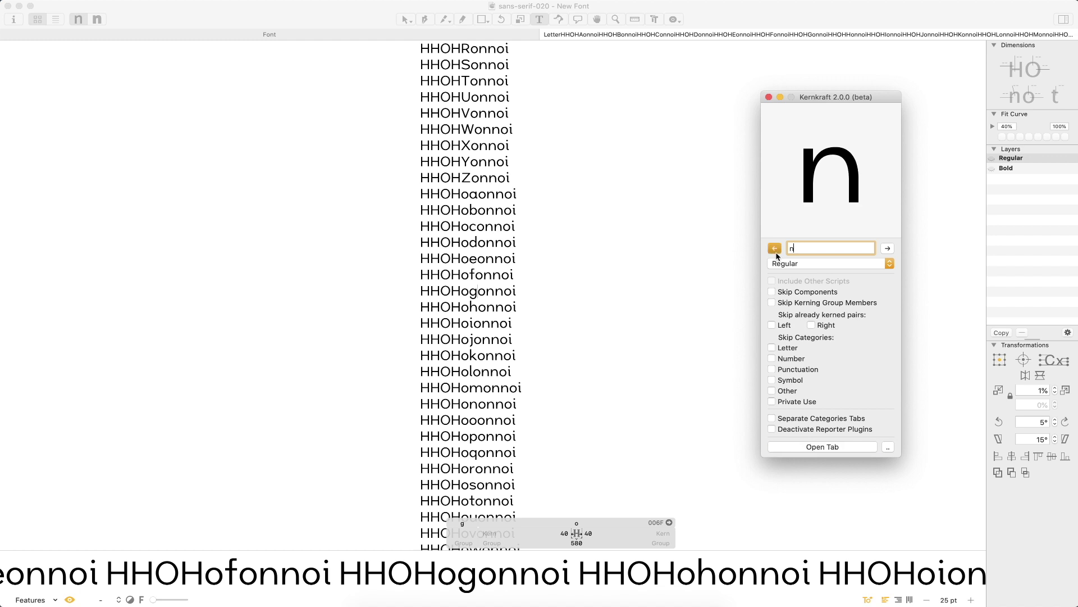
left_click(778, 251)
left_click(777, 251)
left_click(777, 252)
left_click(777, 251)
left_click(778, 252)
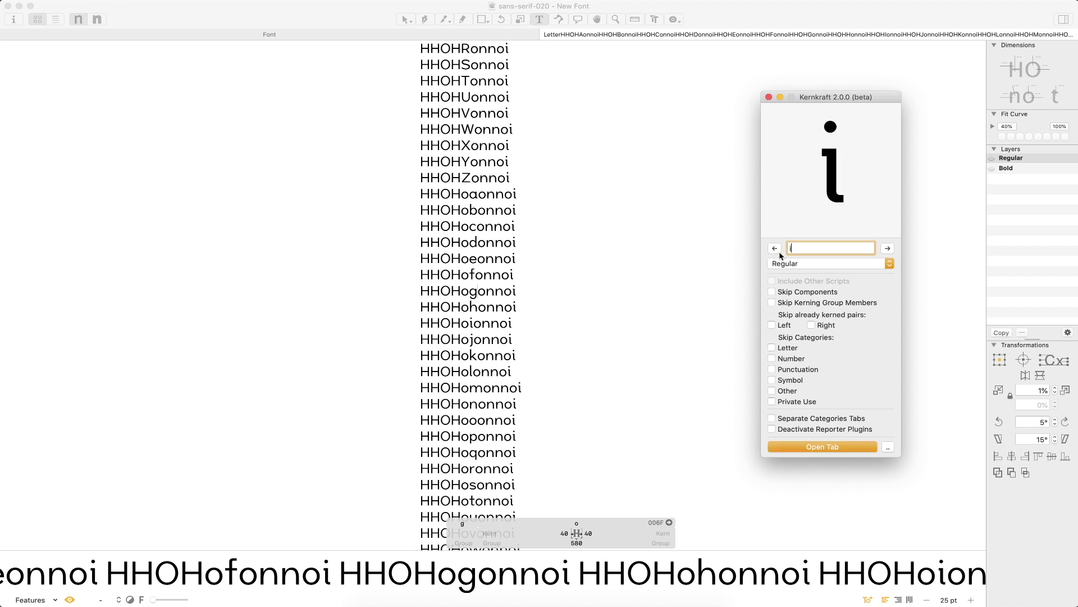
left_click(777, 252)
left_click(780, 253)
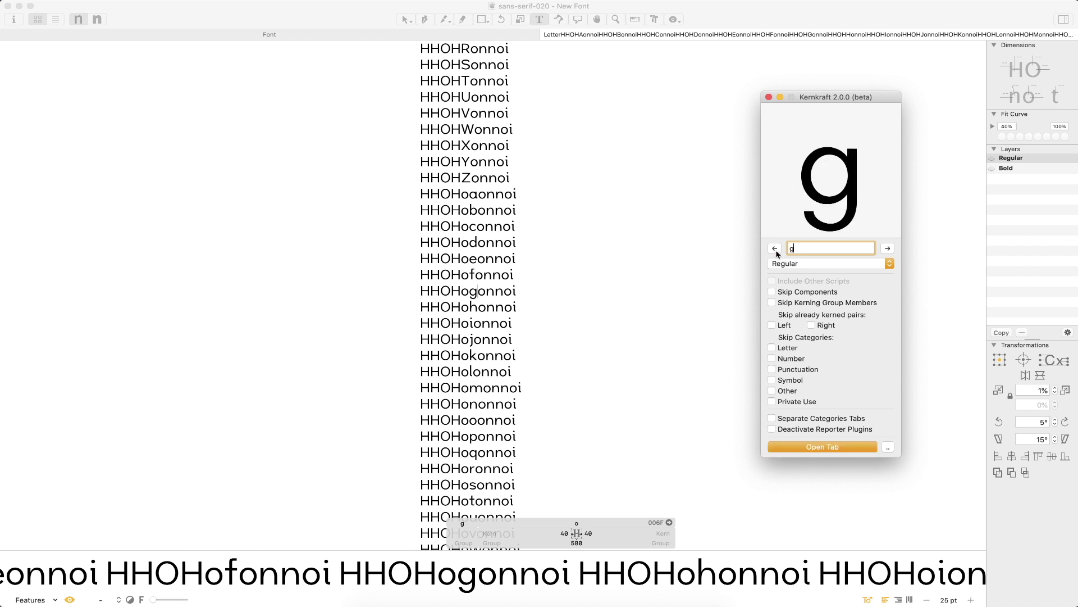
left_click(778, 253)
left_click(779, 253)
left_click(778, 253)
left_click(776, 250)
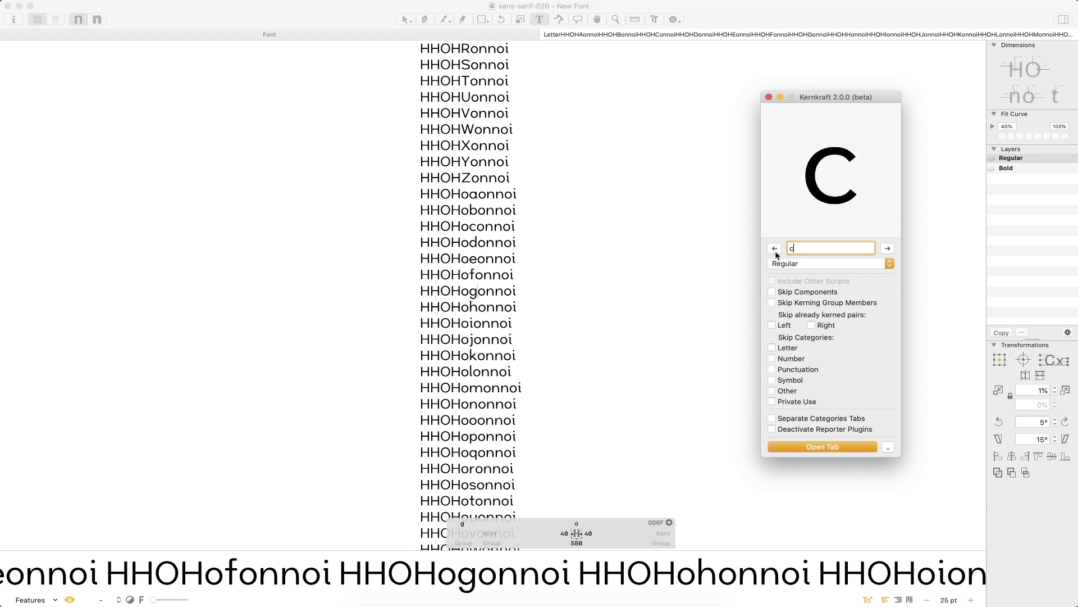
Step the Kernkraft glyph forward to n and open a tab of n test strings.
left_click(890, 249)
left_click(889, 249)
left_click(889, 249)
left_click(889, 249)
left_click(890, 250)
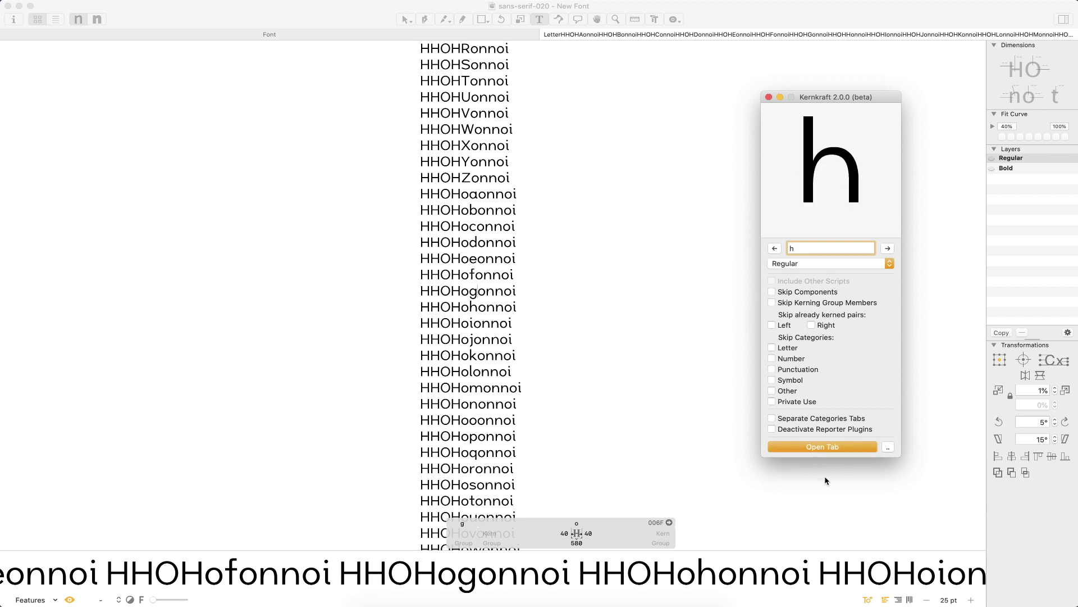
left_click(888, 248)
left_click(888, 248)
left_click(888, 249)
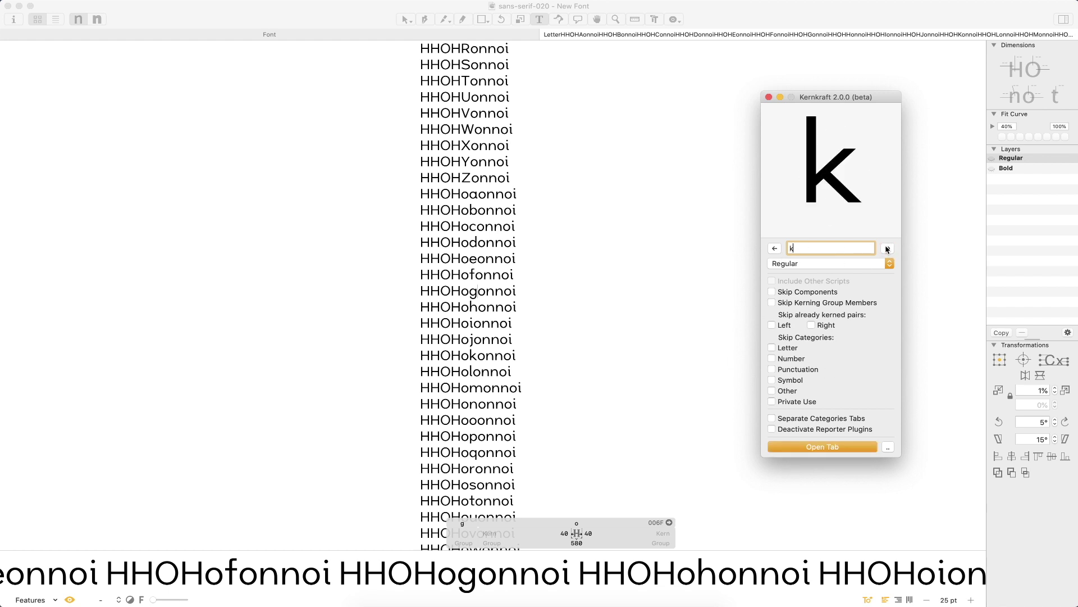
left_click(888, 248)
left_click(888, 249)
left_click(888, 248)
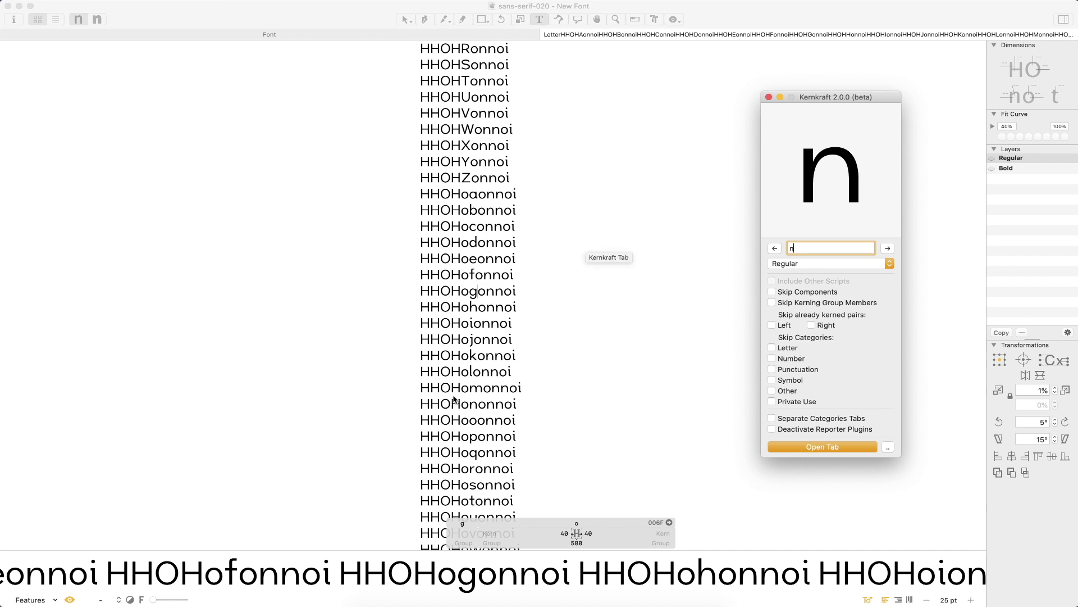
scroll(497, 458, "down", 3)
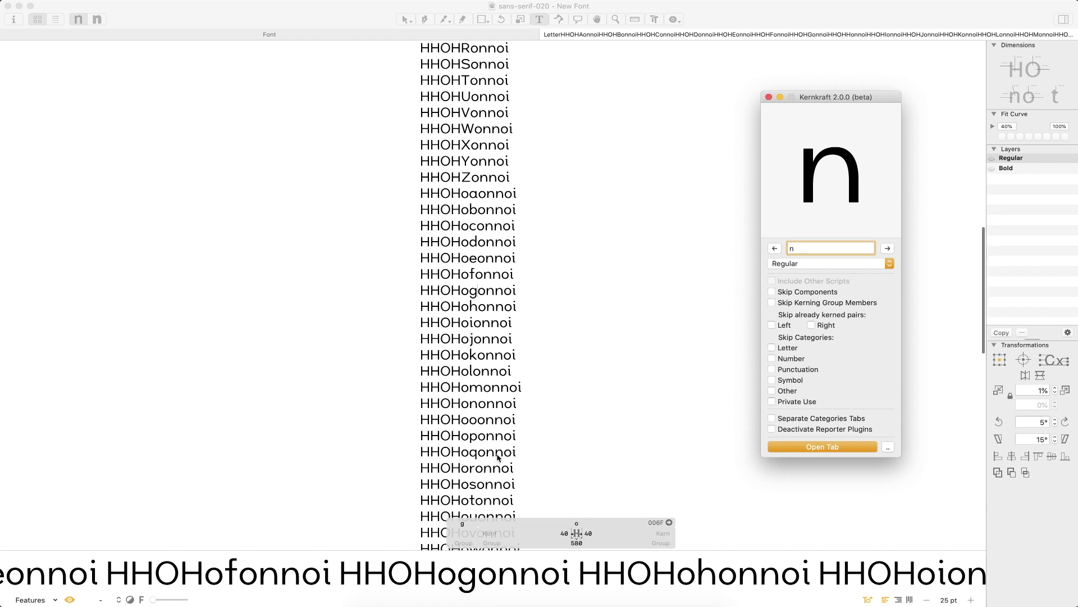
scroll(500, 456, "down", 3)
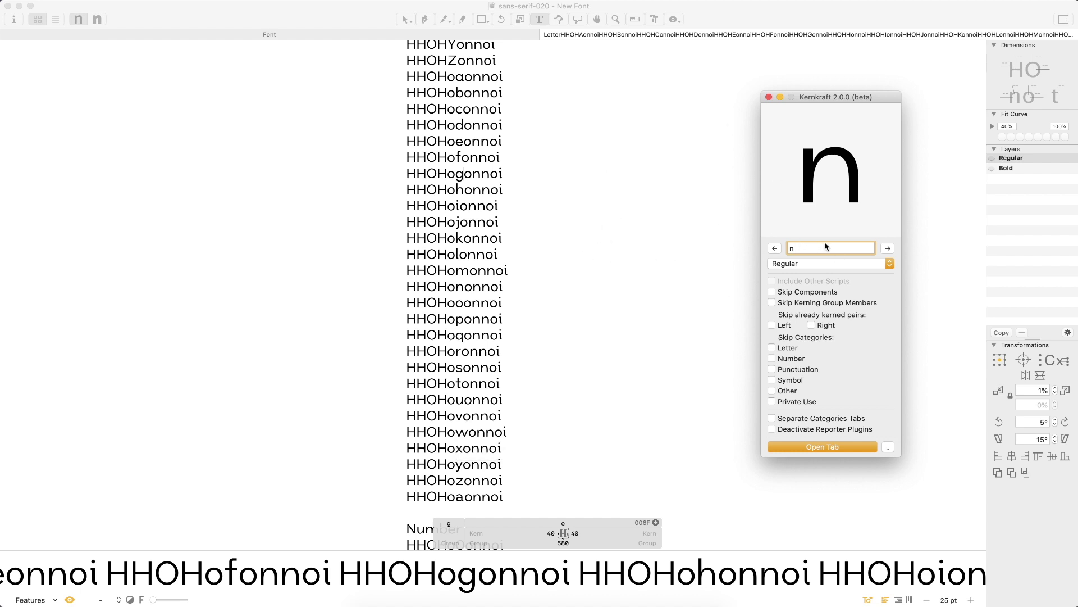
left_click(818, 447)
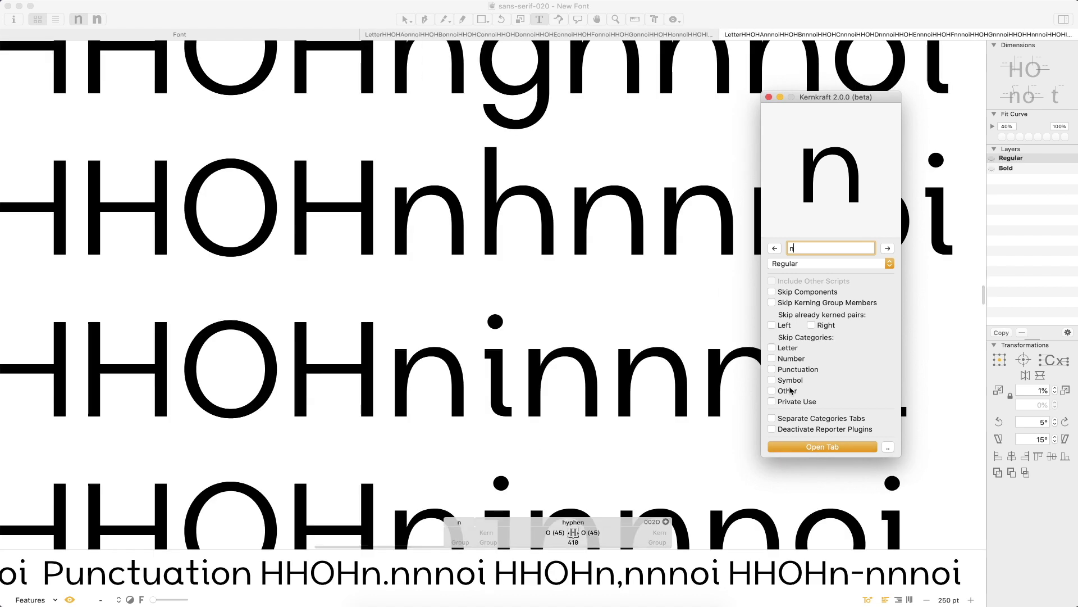
Close Kernkraft and scroll through the n strings from HHOHAnnnoi to HHOHnmnnnoi.
left_click(769, 97)
left_click(756, 135)
scroll(756, 135, "down", 10)
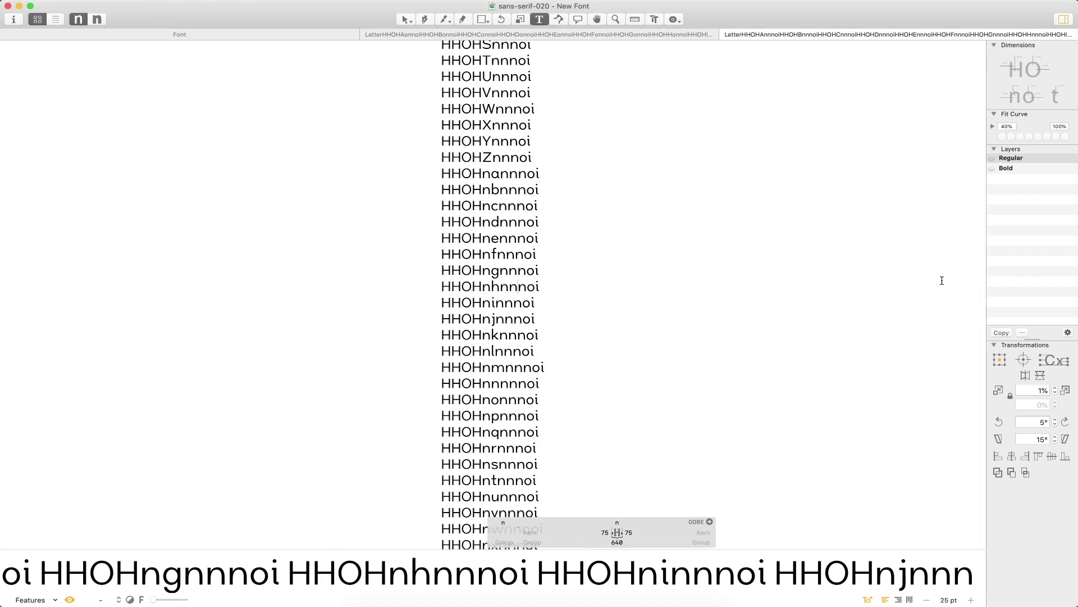
scroll(954, 289, "down", 5)
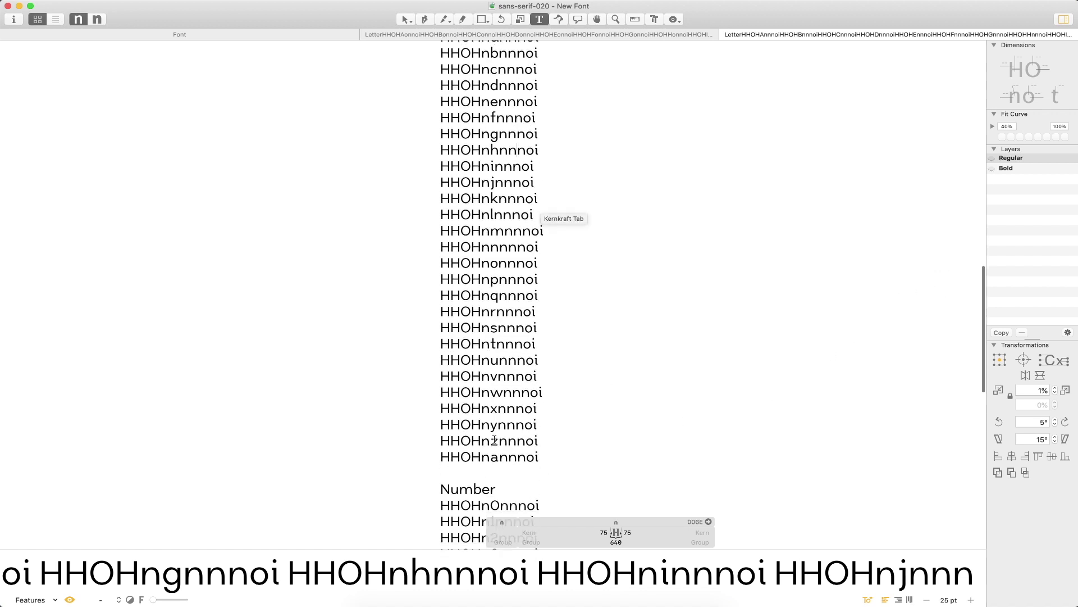
scroll(477, 437, "up", 5)
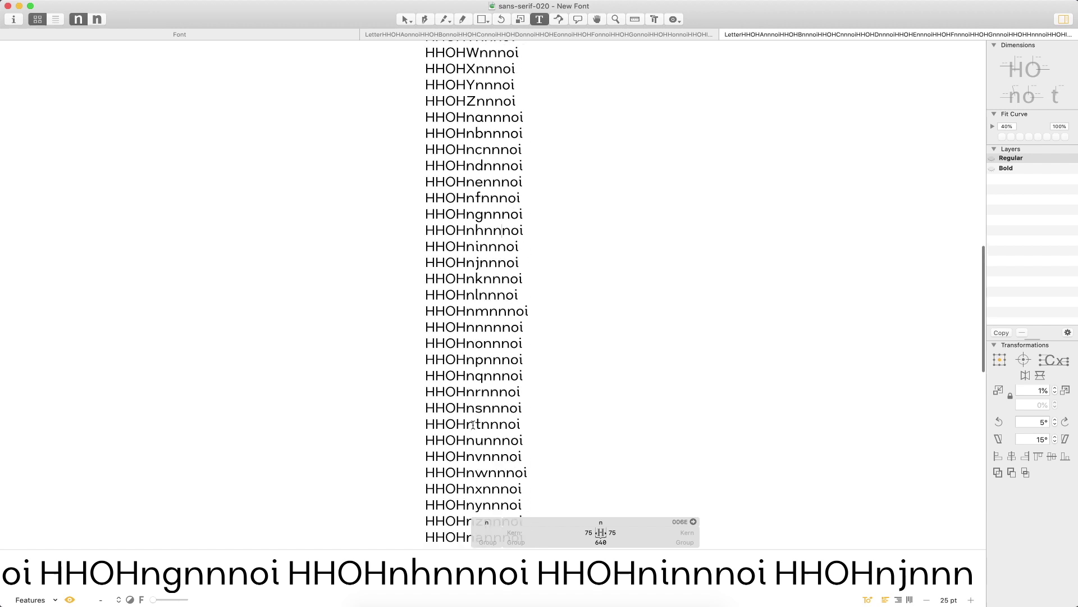
scroll(483, 347, "up", 1)
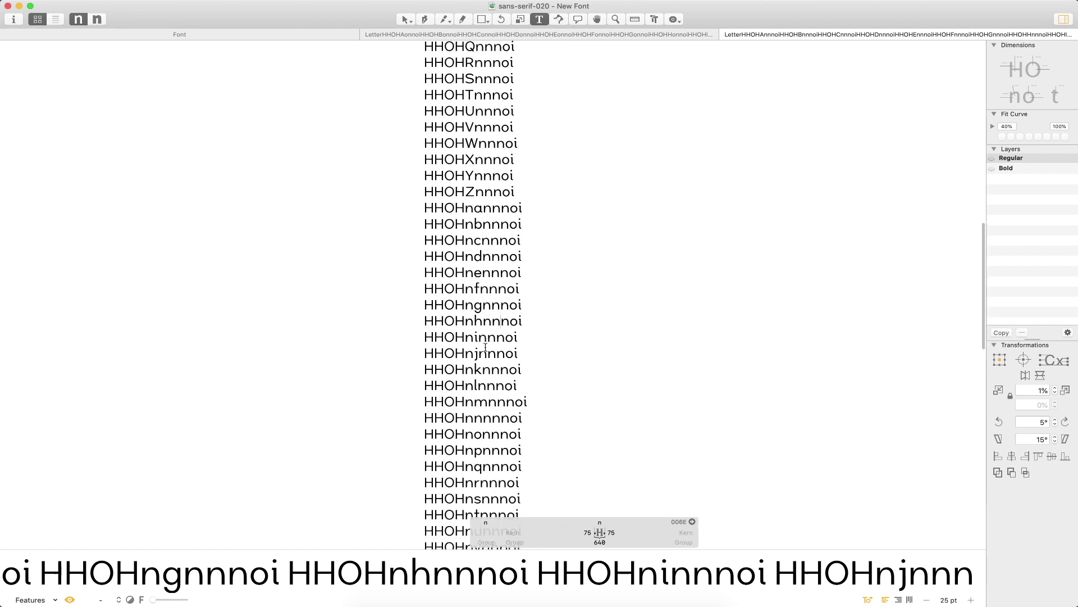
scroll(485, 349, "up", 2)
scroll(486, 350, "up", 1)
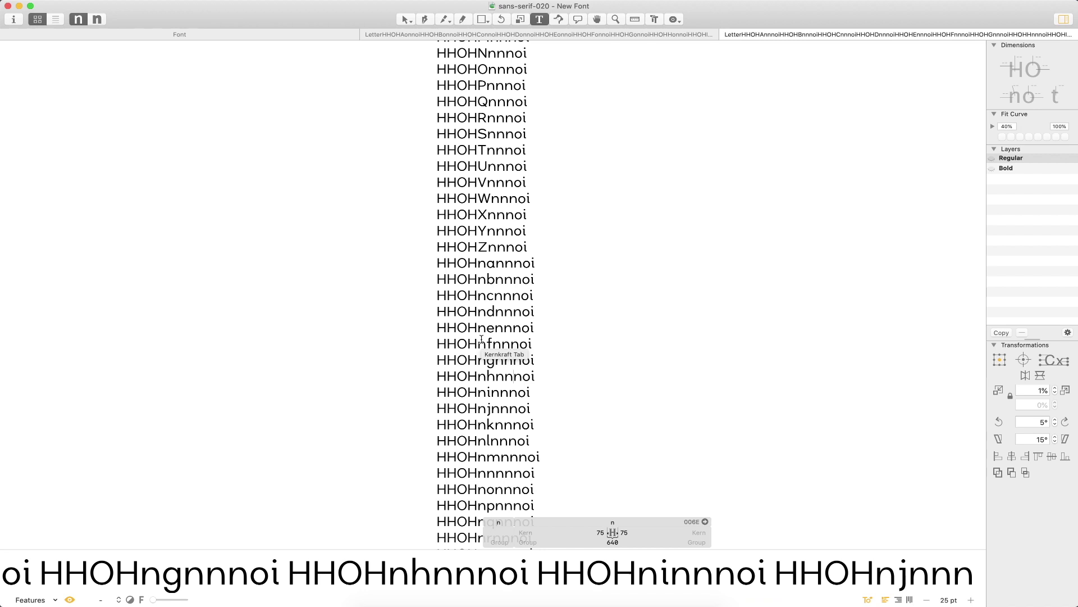
scroll(482, 338, "up", 3)
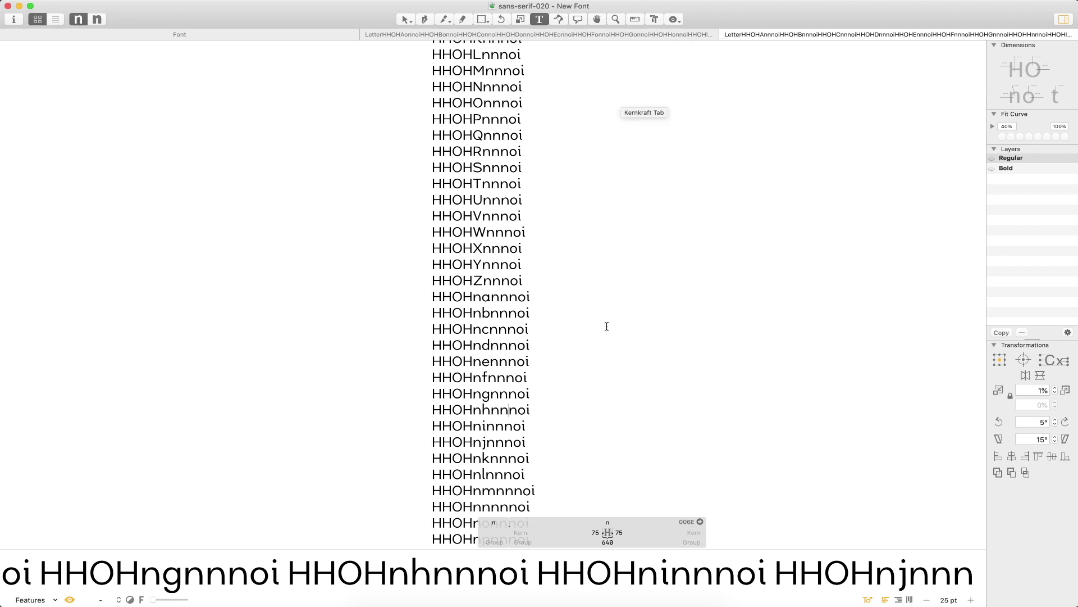
scroll(618, 316, "up", 10)
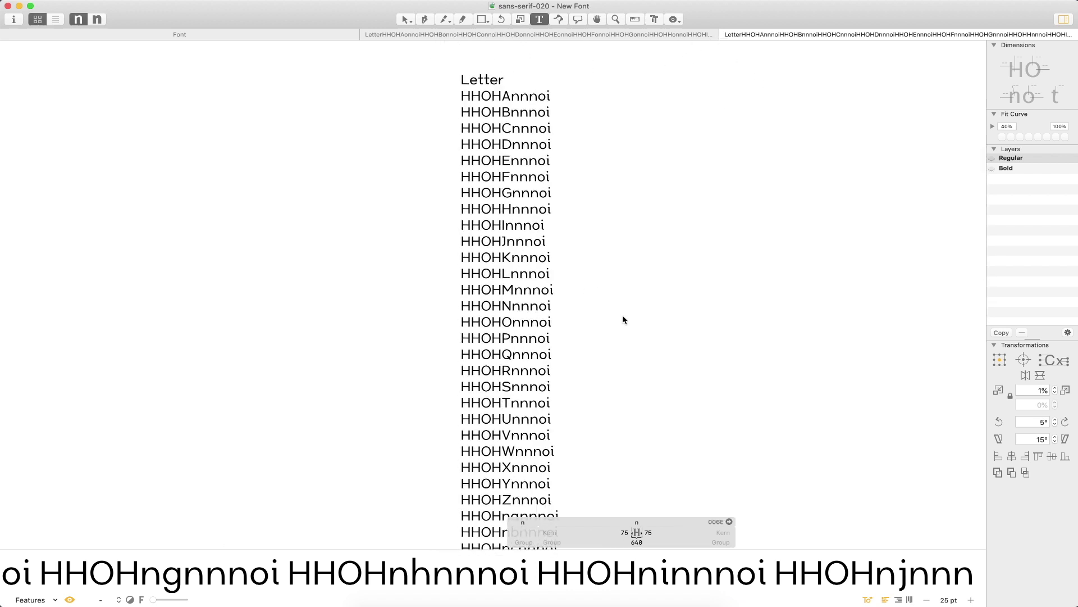
Close the n and o test-string tabs to return to the Font tab's glyph grid.
left_click(726, 35)
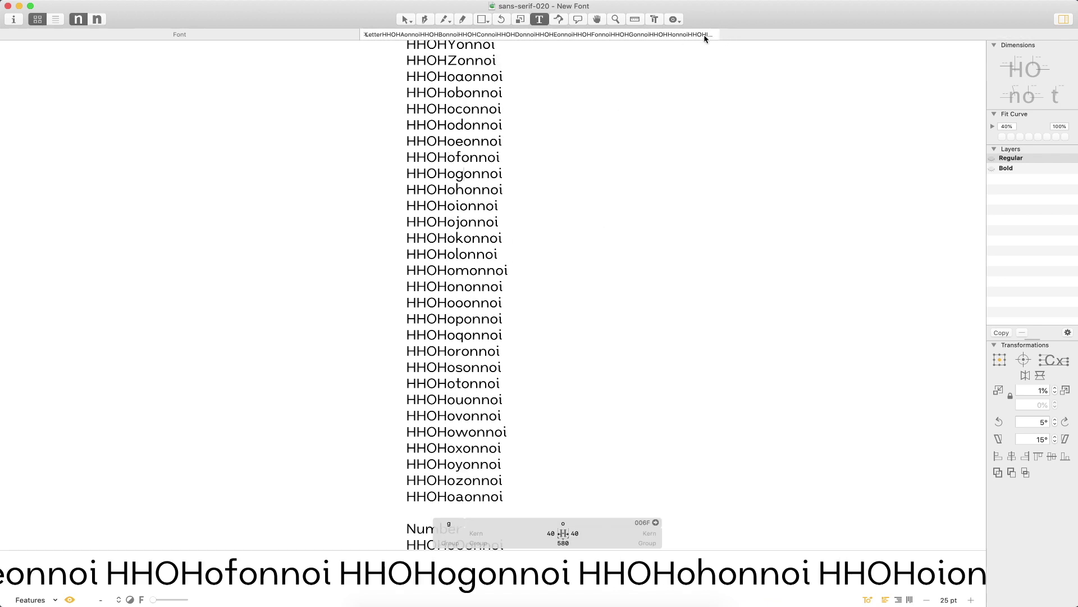
left_click(545, 34)
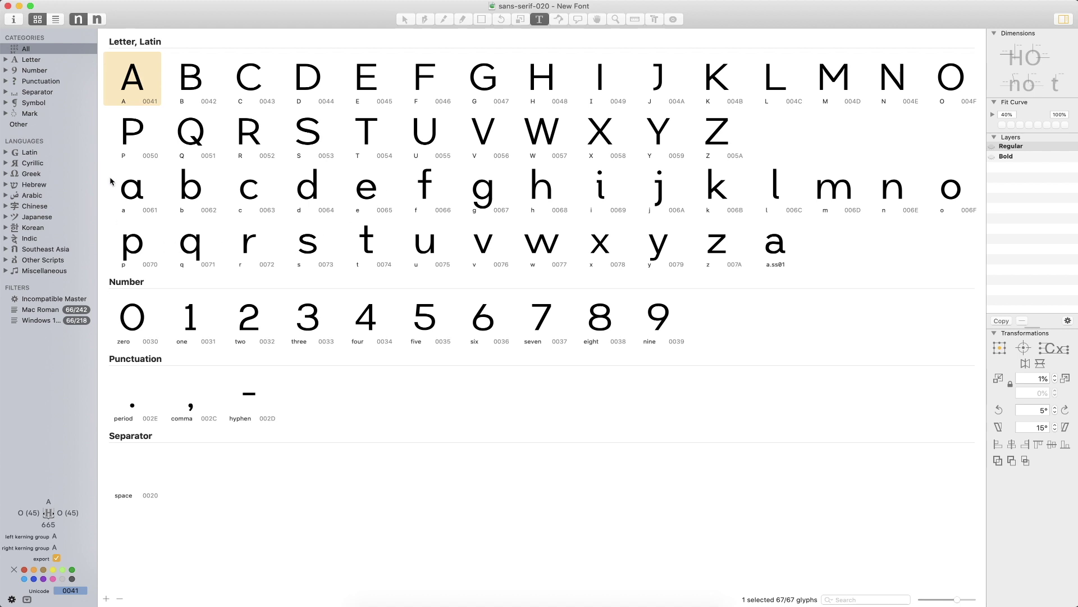
Open Font Info, reposition its window and switch to the Masters settings.
left_click(14, 22)
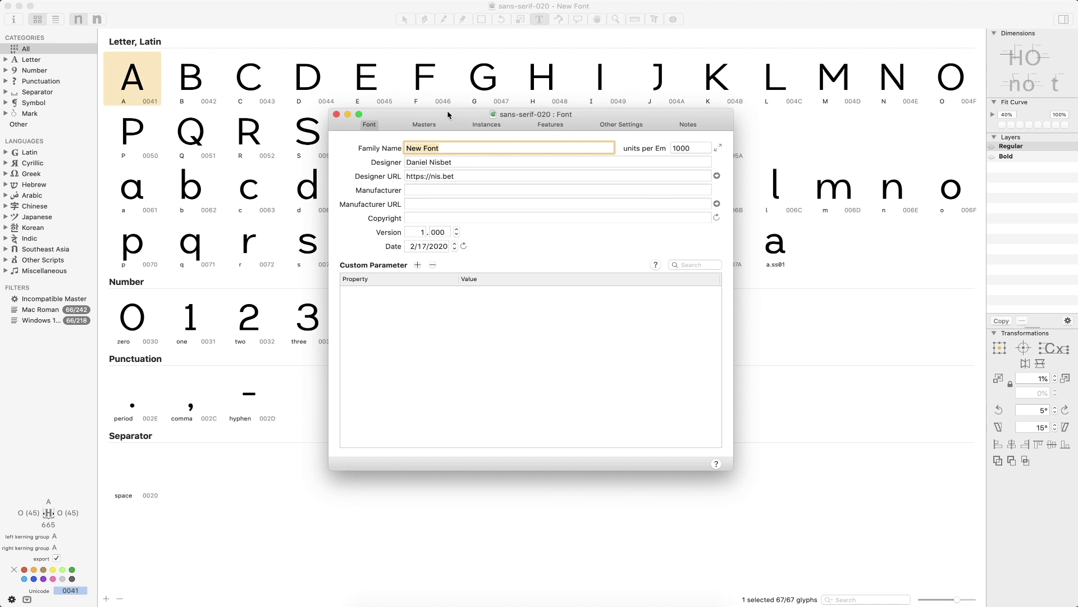
left_click_drag(452, 112, 554, 97)
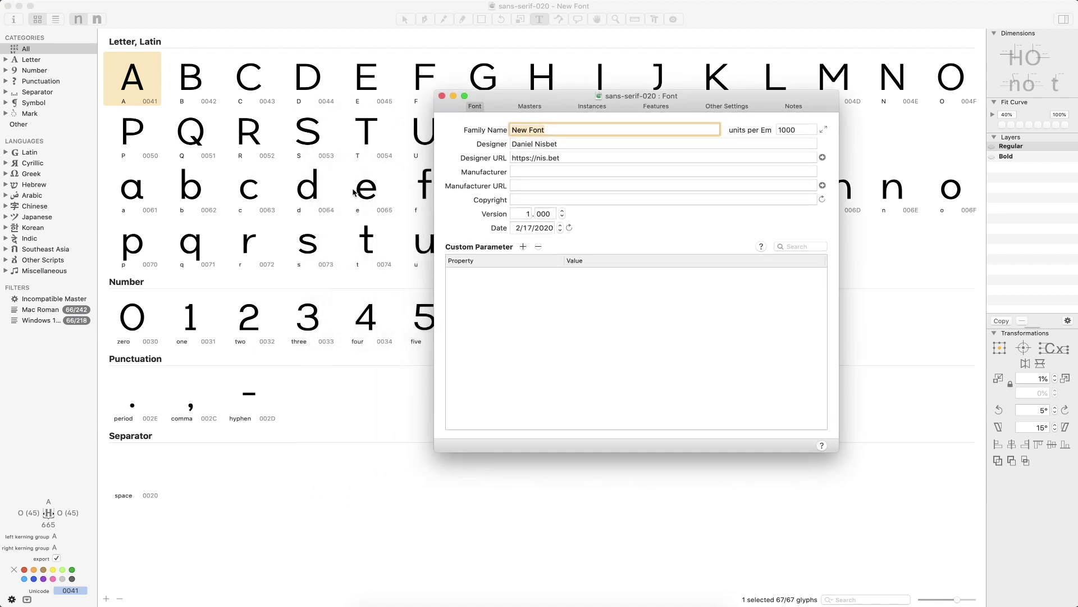
left_click_drag(503, 102, 484, 89)
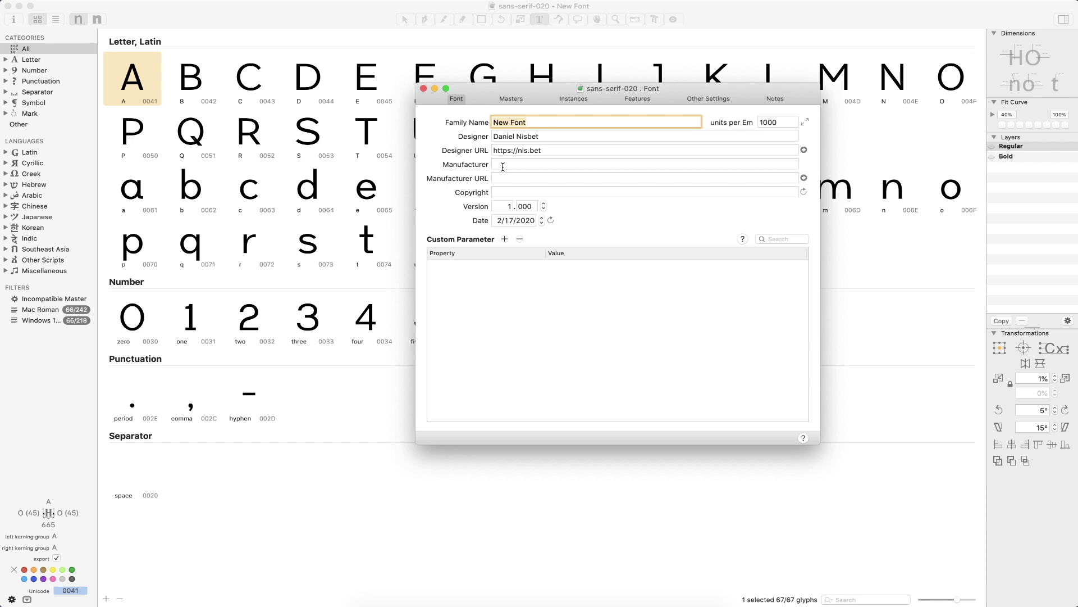
left_click(520, 99)
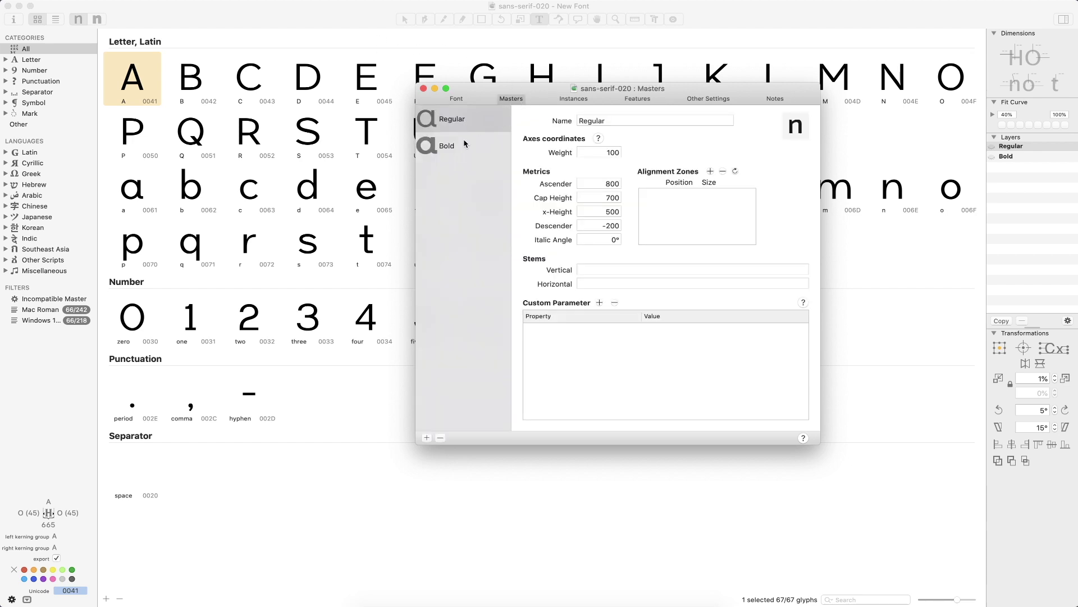
Look through the Instances, Masters, Features, Other Settings and Notes tabs of Font Info.
left_click(578, 101)
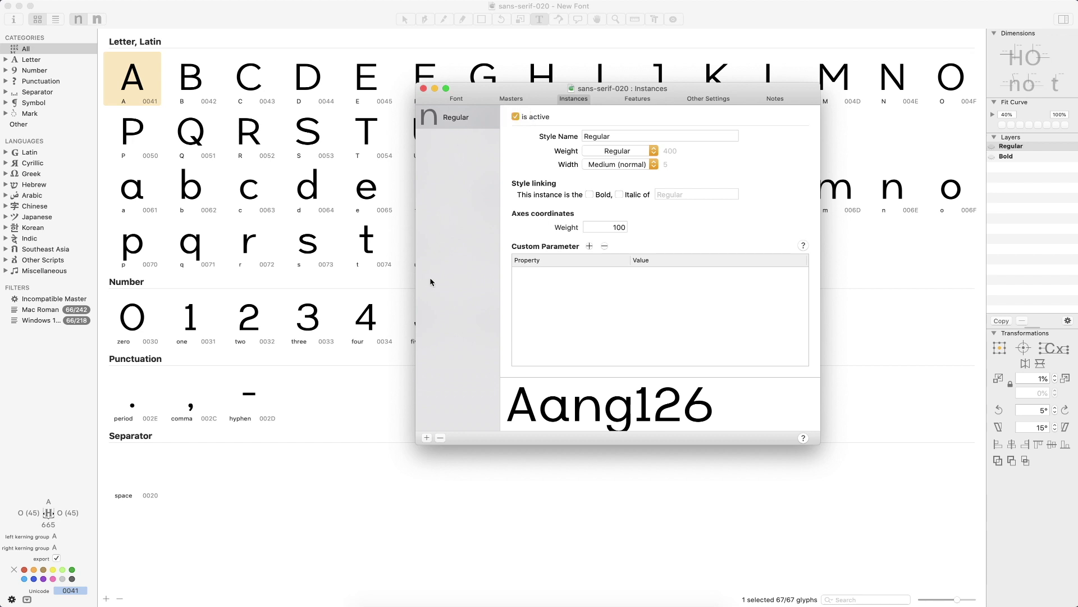
left_click(511, 99)
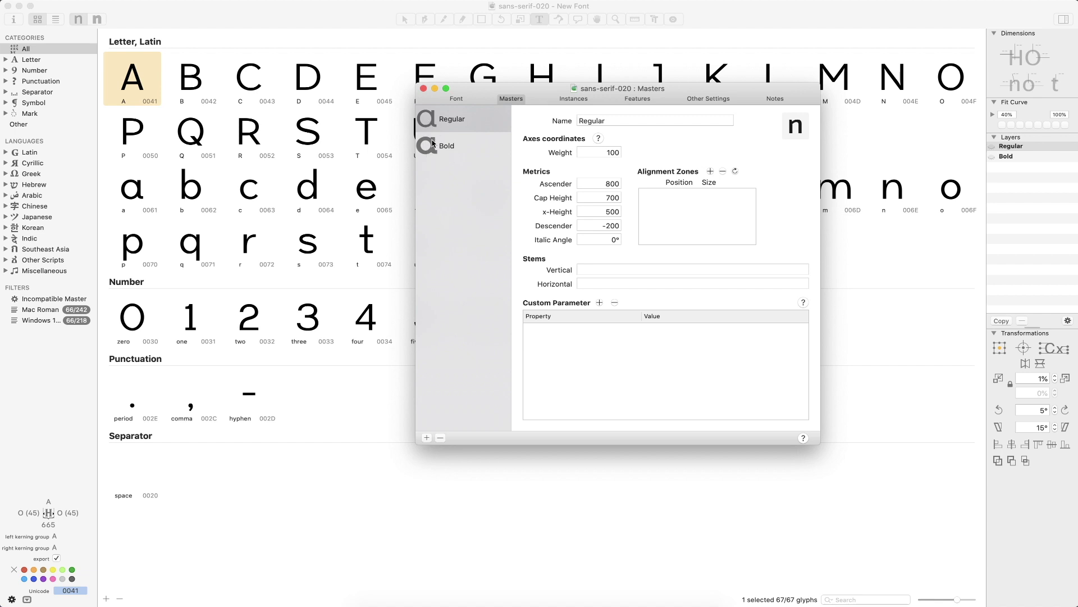
left_click(573, 99)
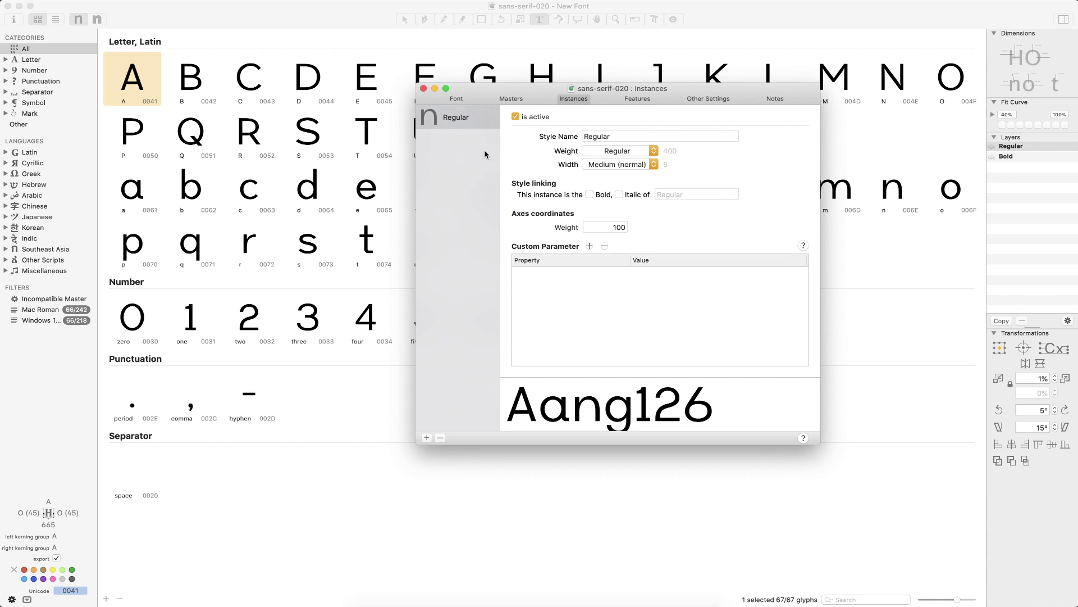
left_click(456, 99)
left_click(639, 99)
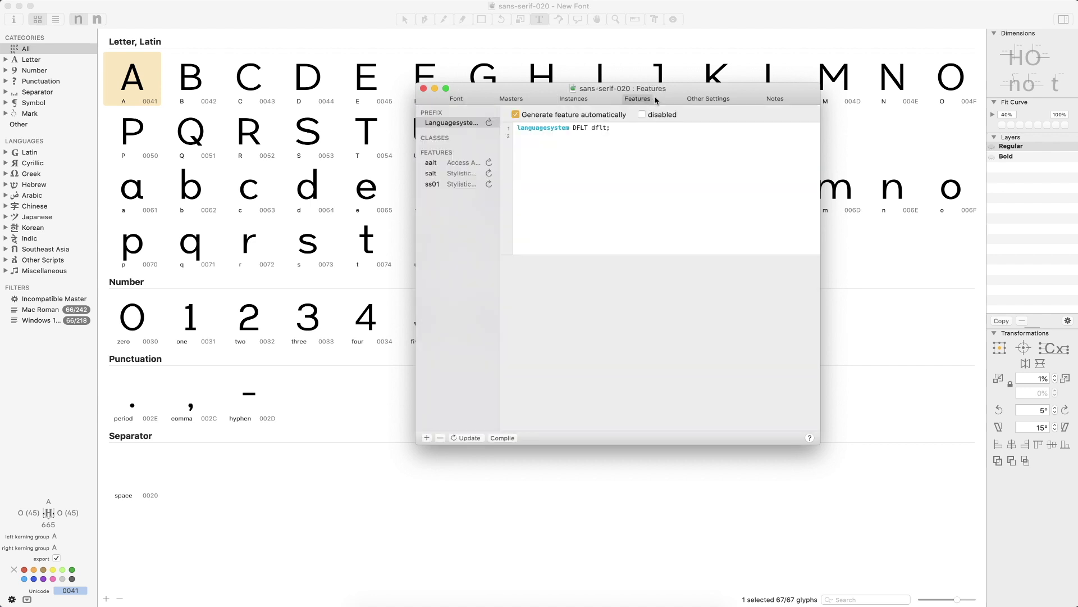
left_click(706, 99)
left_click(777, 99)
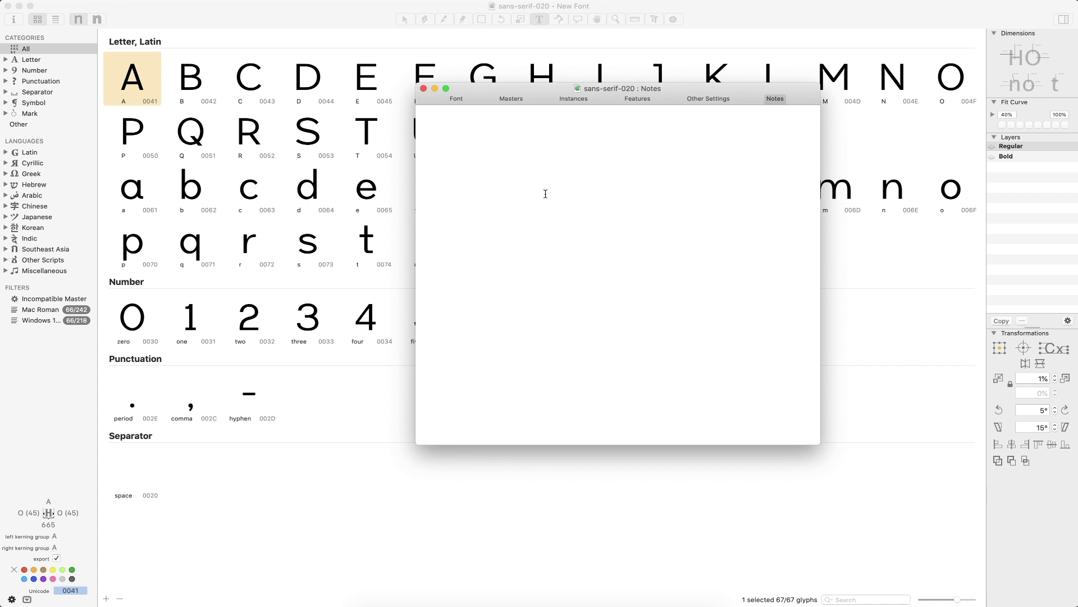
Return to the general Font tab and select the family name New Font.
left_click(458, 100)
mouse_move(491, 97)
left_mouse_down()
mouse_move(534, 105)
mouse_move(482, 111)
left_mouse_up()
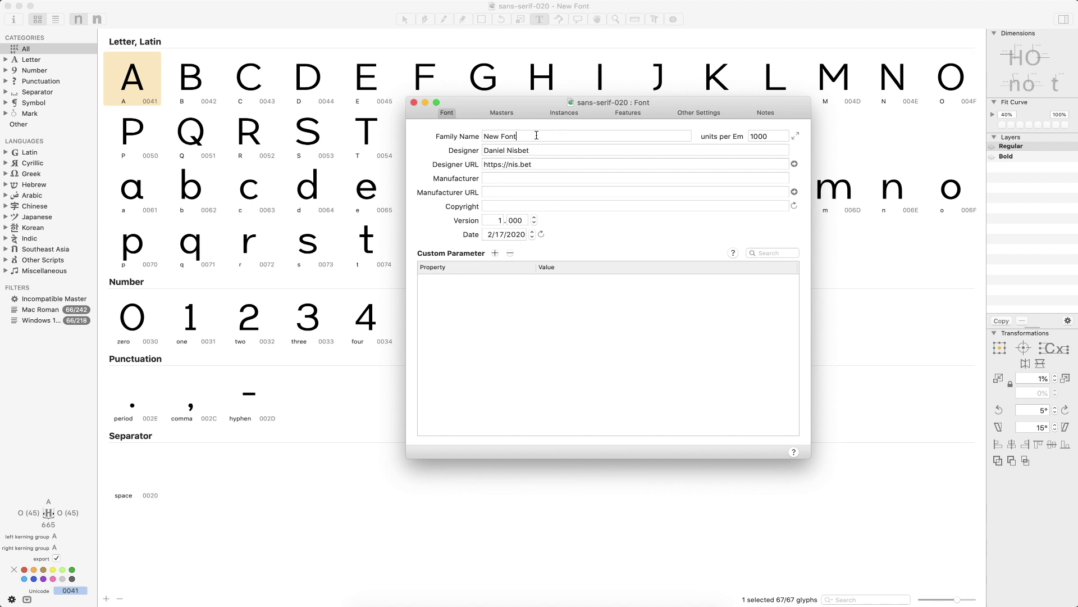
left_click_drag(519, 137, 459, 137)
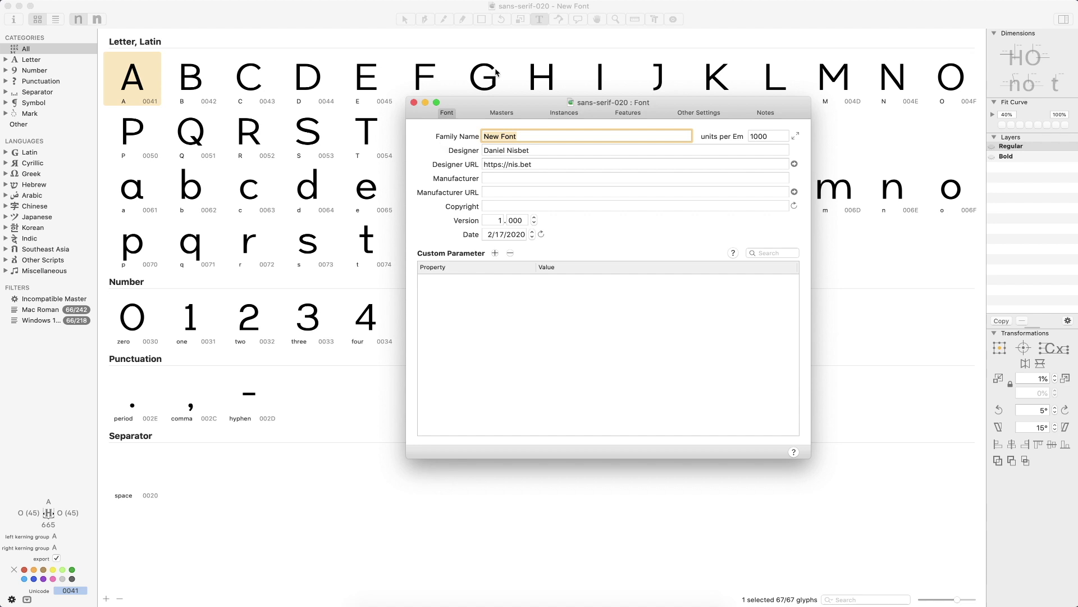
left_click_drag(522, 108, 707, 240)
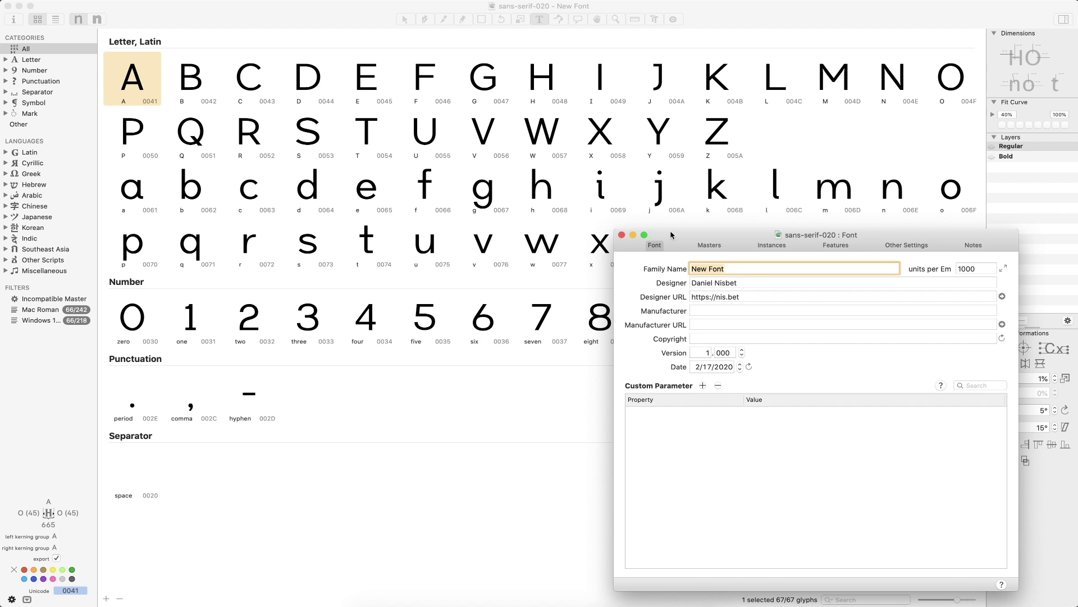
left_click_drag(677, 231, 748, 283)
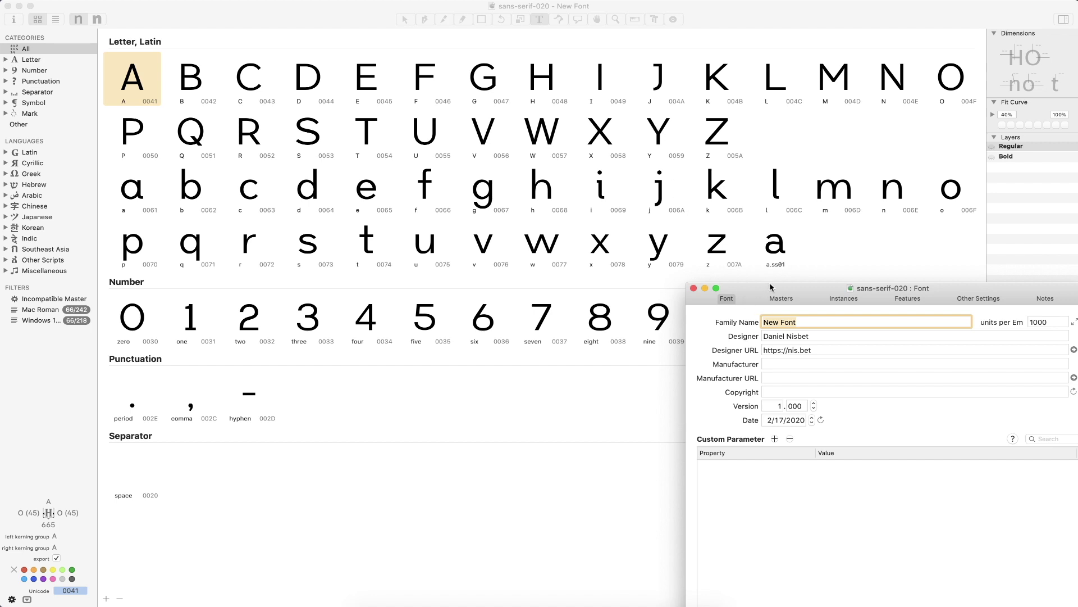
left_click_drag(771, 288, 453, 137)
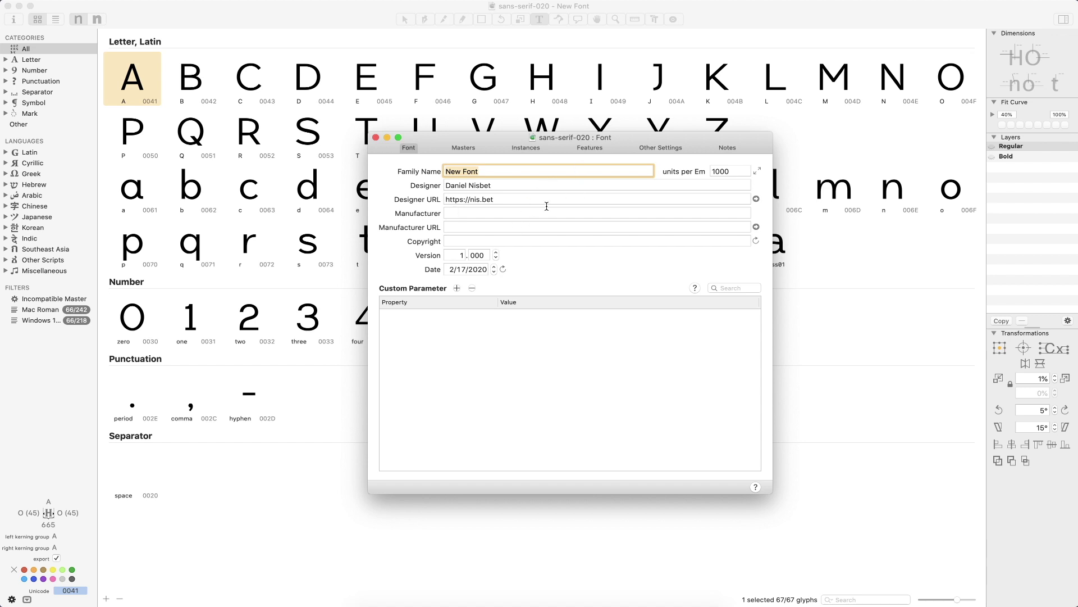
left_click_drag(551, 140, 551, 207)
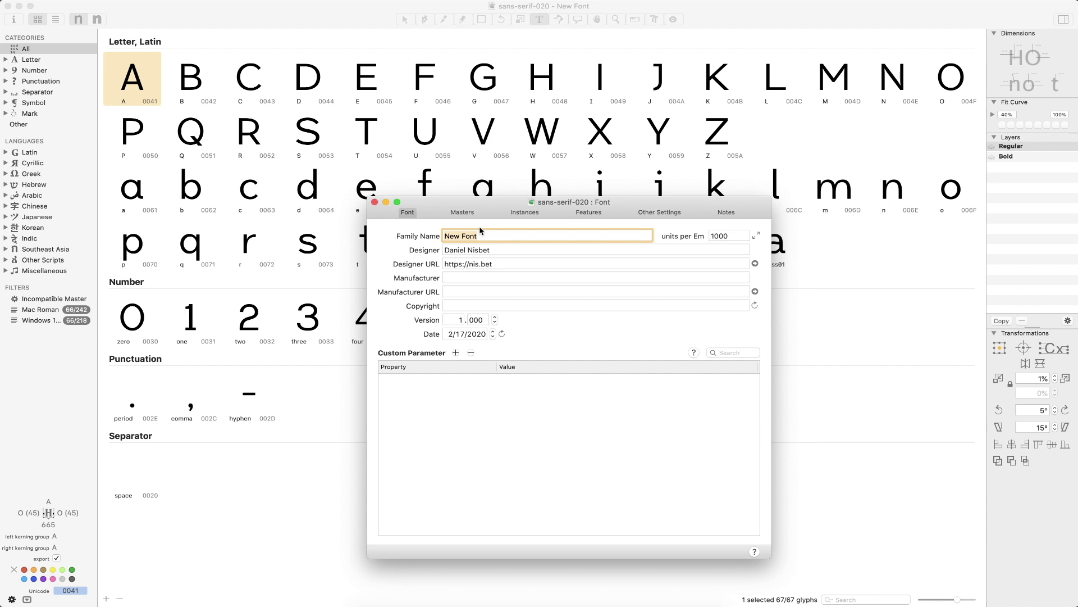
left_click_drag(758, 206, 744, 145)
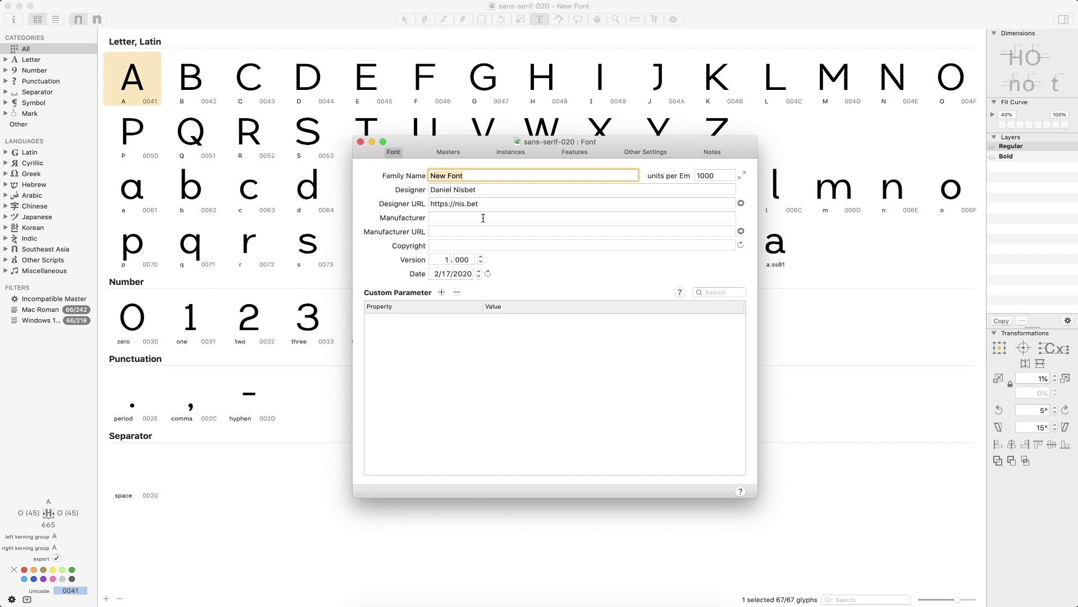
left_click(519, 205)
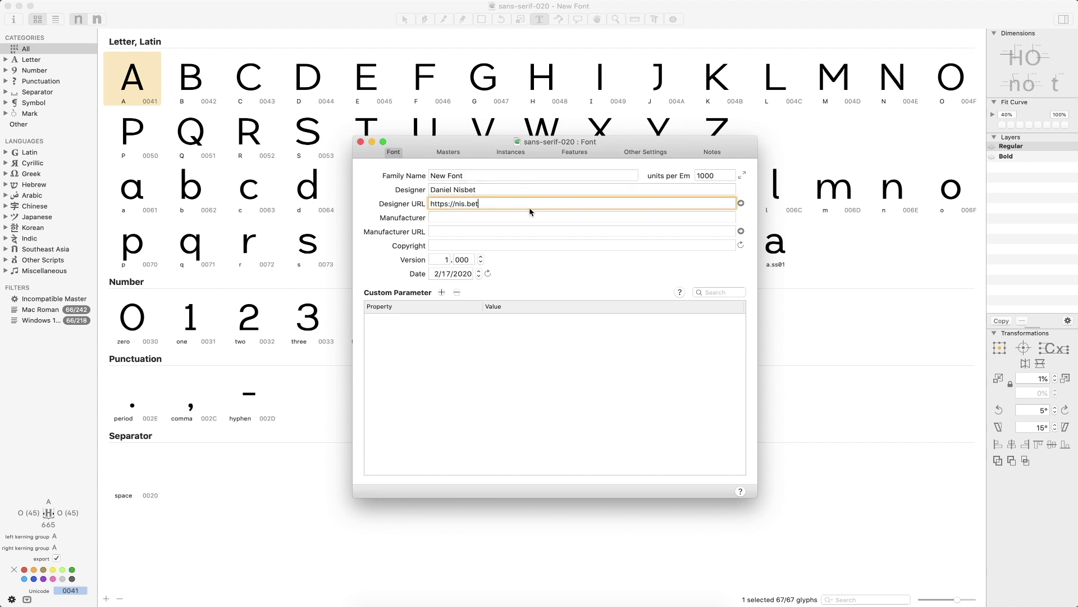
left_click(523, 175)
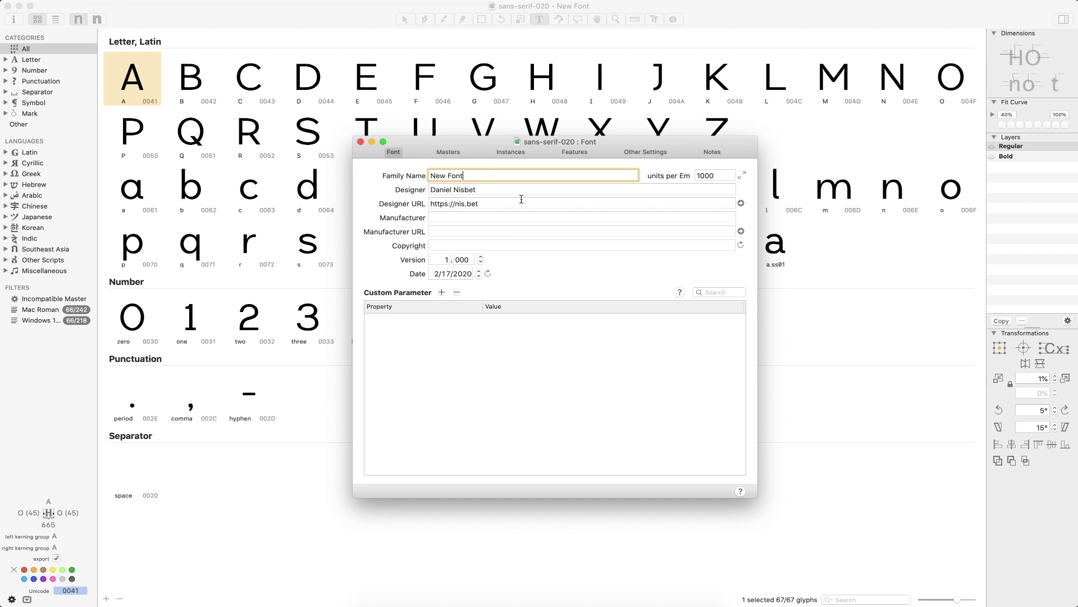
triple_click(497, 174)
triple_click(487, 189)
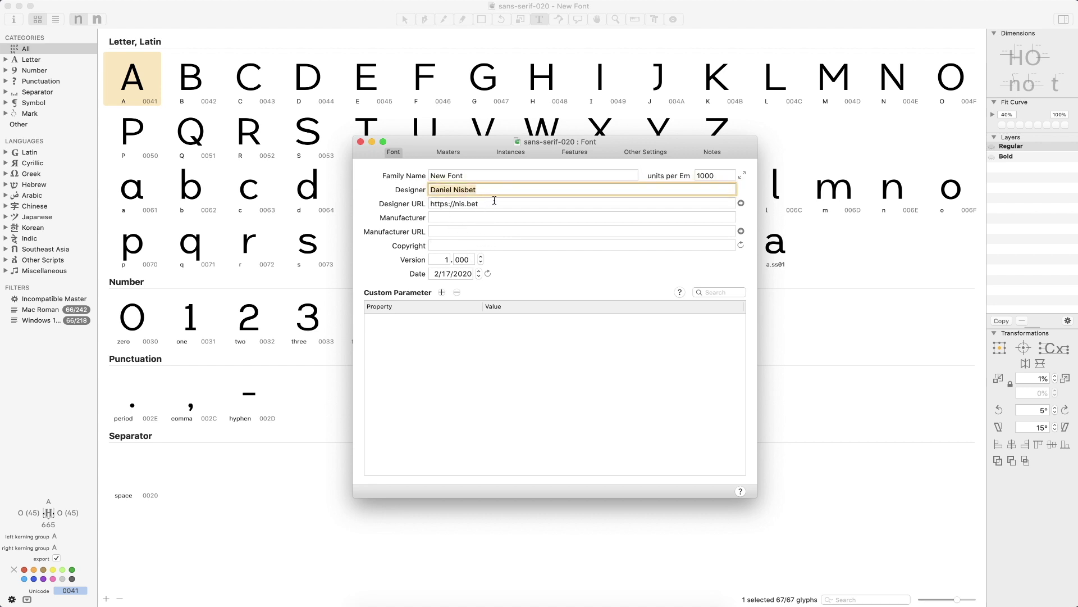
left_click(495, 202)
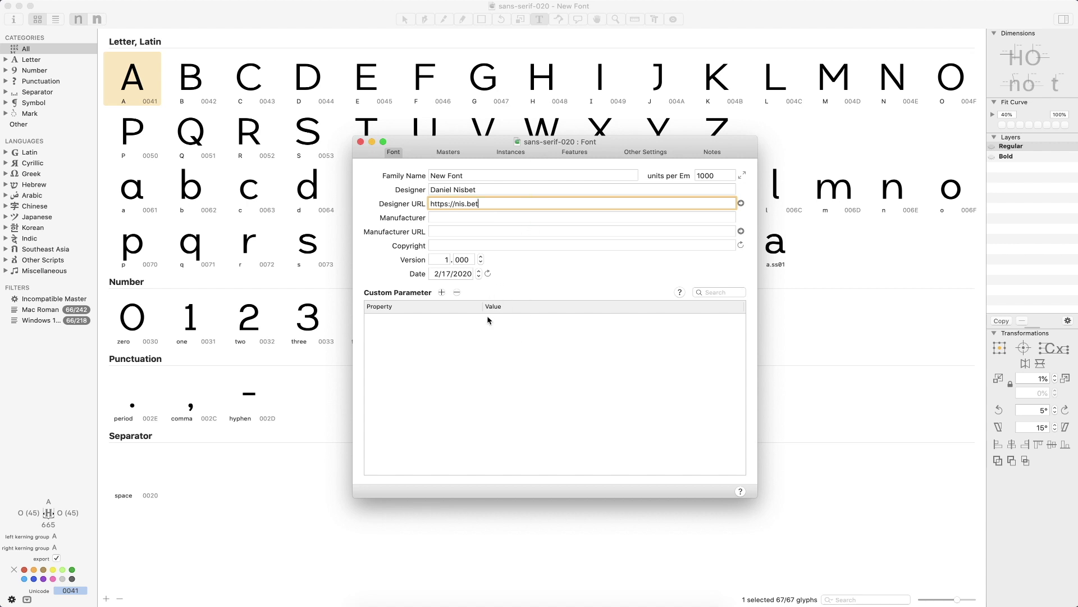
left_click(452, 230)
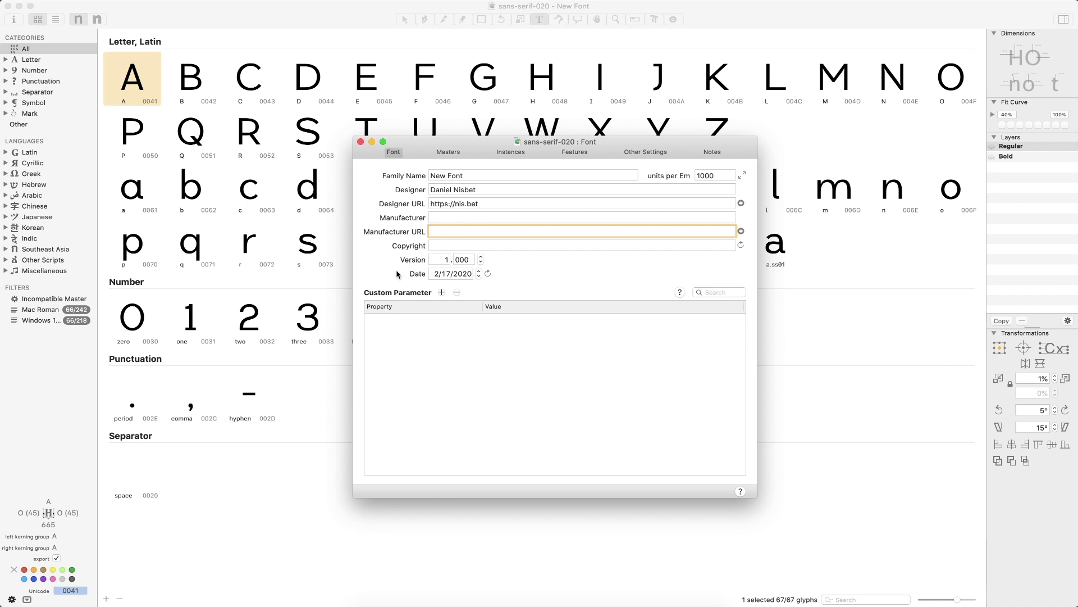
Enter 2020 as the copyright, then go to the Version major field.
left_click(458, 246)
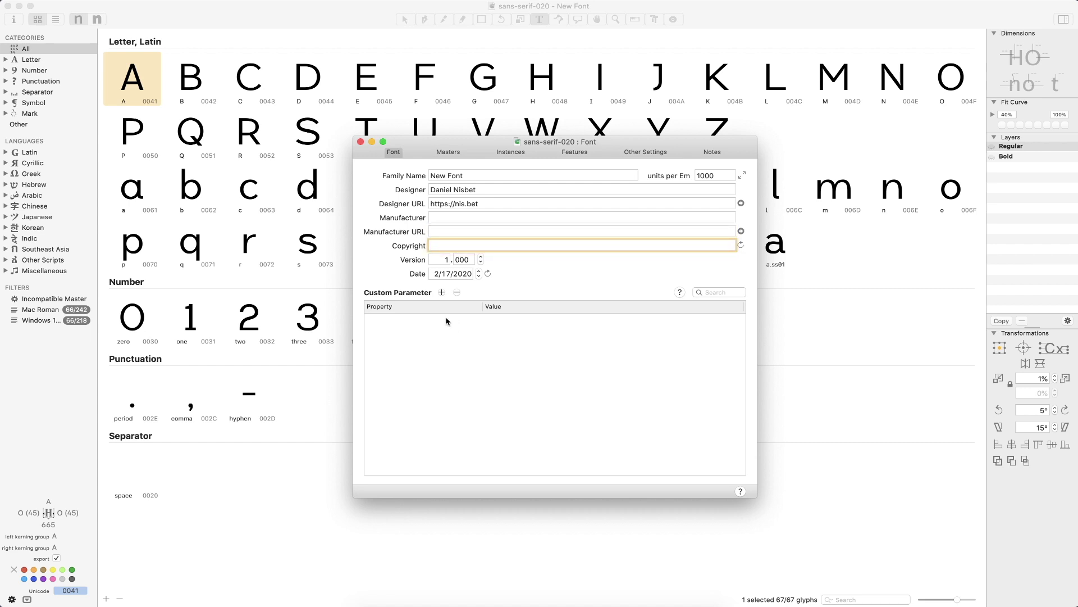
type("2020")
left_click(437, 260)
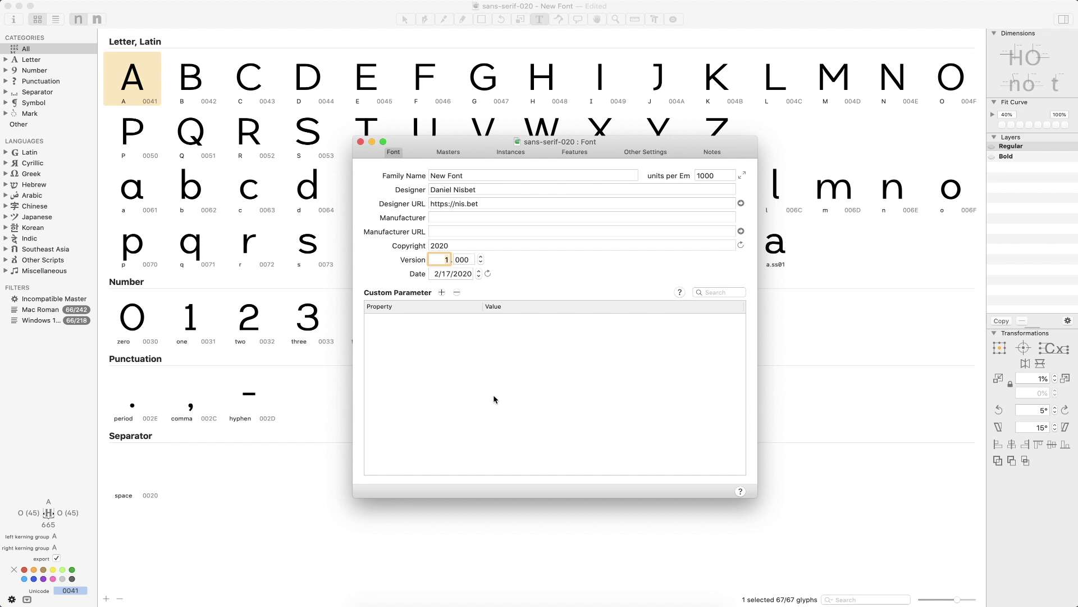
type("20")
key("Tab")
type("08")
key("shift+Tab")
left_click(468, 257)
key("Tab")
left_click(465, 259)
key("BackSpace")
type("80")
key("Tab")
left_click(508, 330)
left_click(443, 261)
left_click(457, 261)
left_click(444, 260)
key("XF86MonBrightnessUp")
type("1")
key("Tab")
type("00")
left_click(489, 274)
Commit the minor version as 000, set the date to 8/6/2020 and close Font Info.
left_click(521, 338)
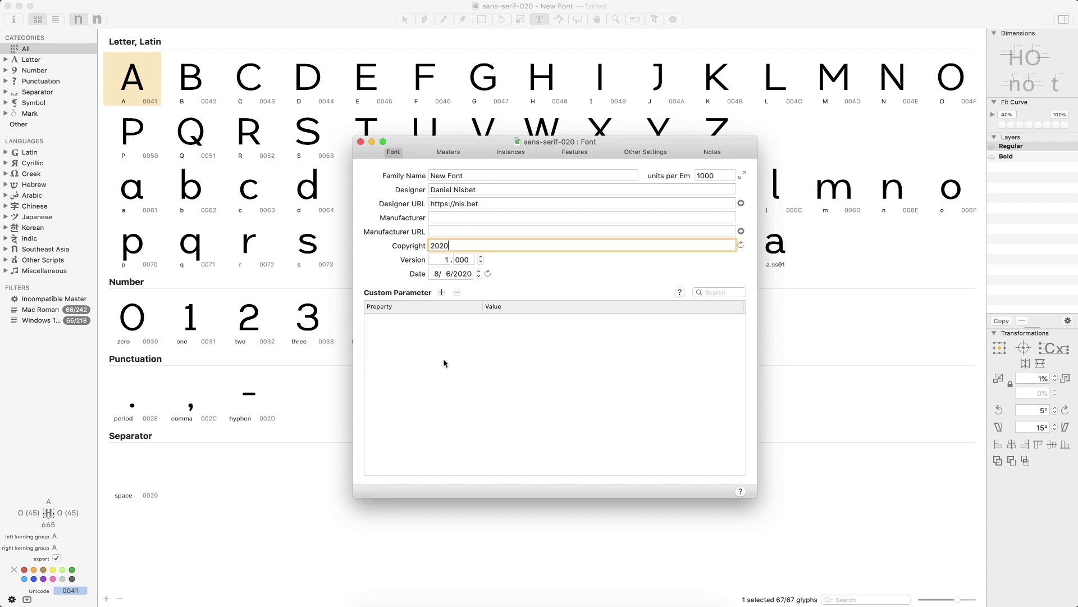
left_click(503, 218)
left_click(361, 141)
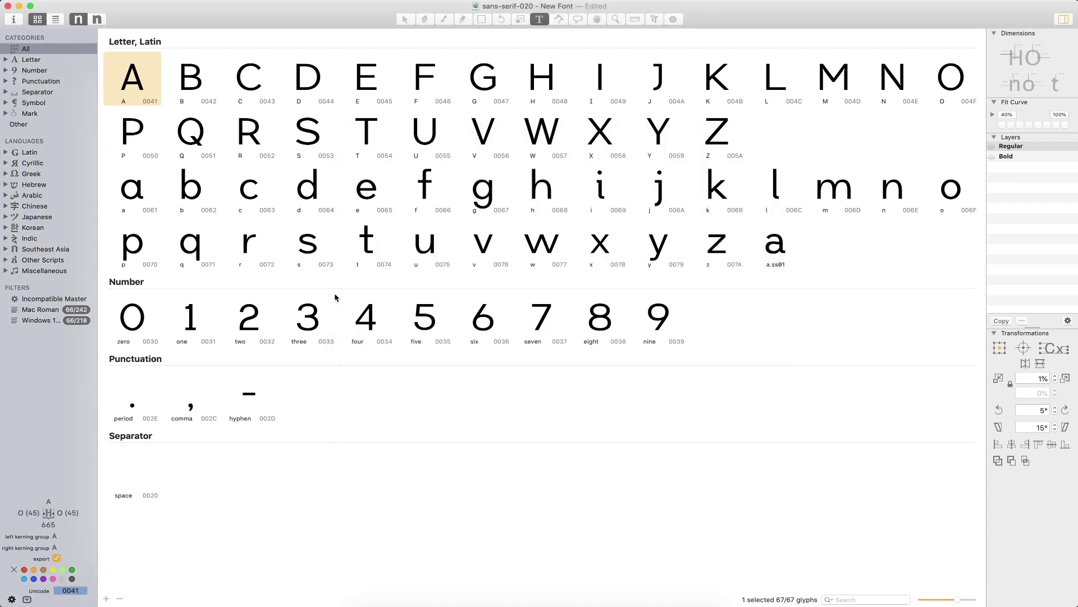
left_click(82, 2)
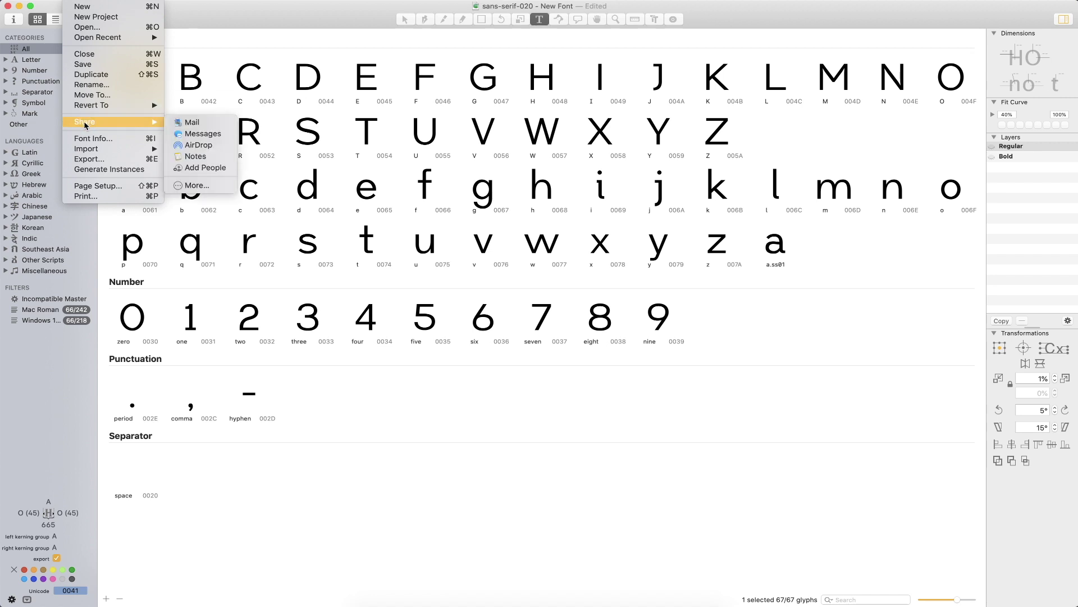
Open the Export dialog and move from the Metrics tab to the Variable Fonts tab.
left_click(89, 159)
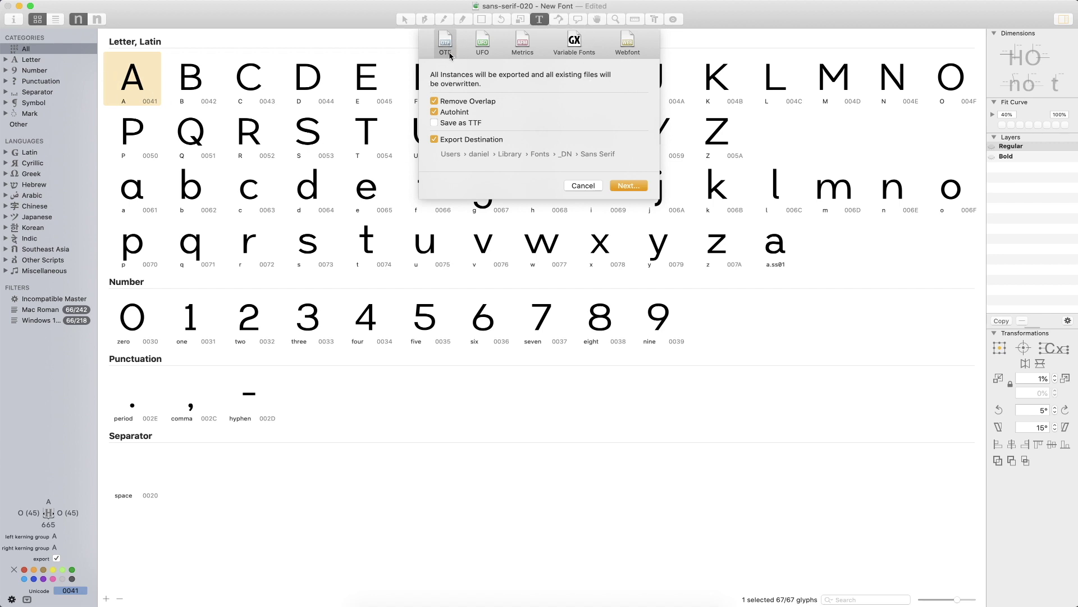
left_click(531, 45)
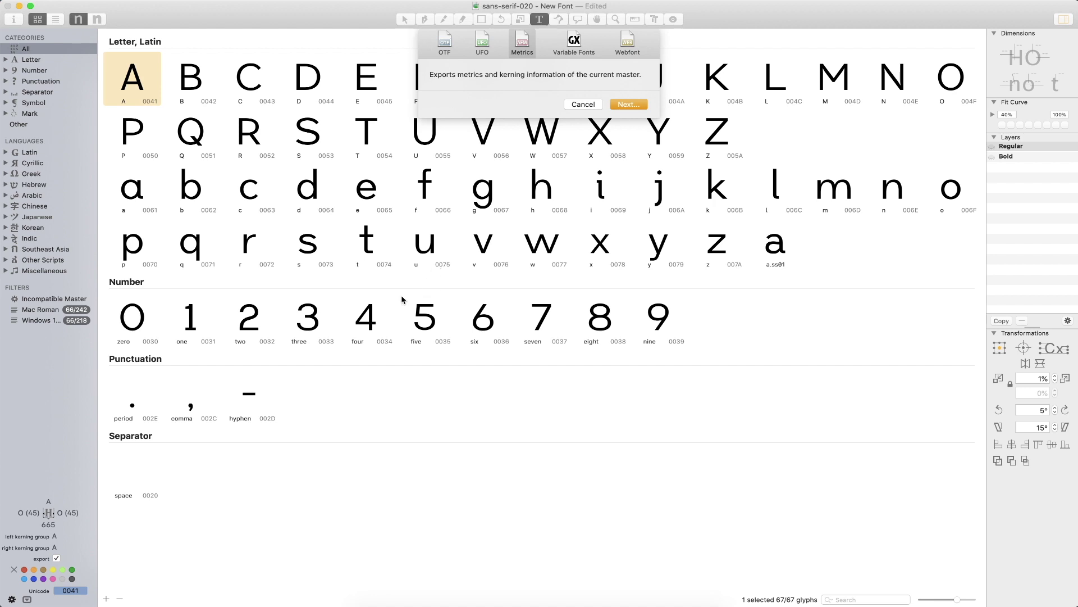
left_click(575, 48)
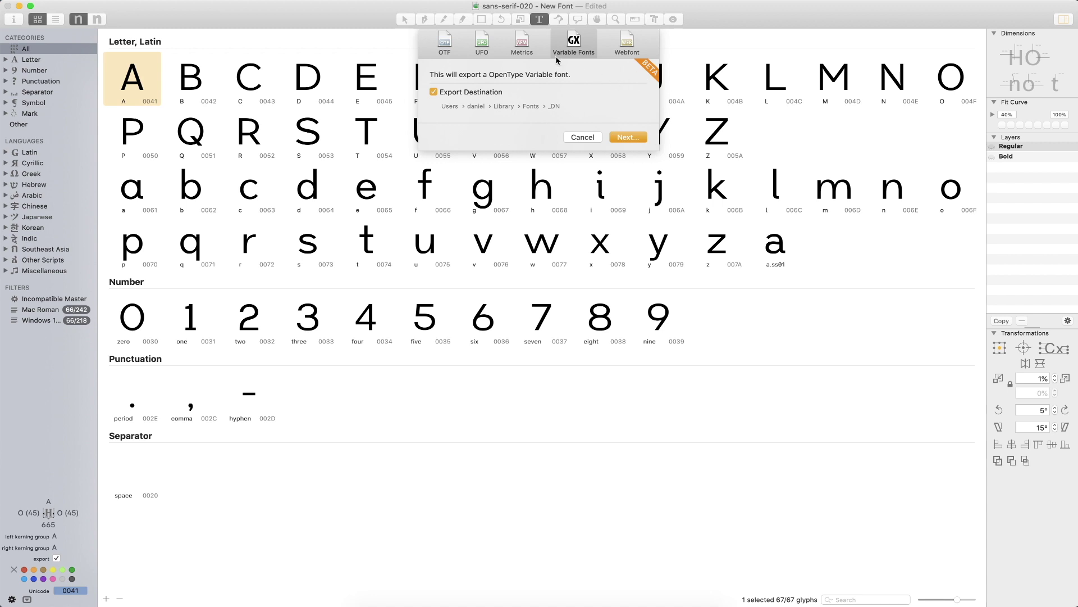
Compare the OTF, Variable Fonts and Webfont export options, settling on OTF.
left_click(443, 45)
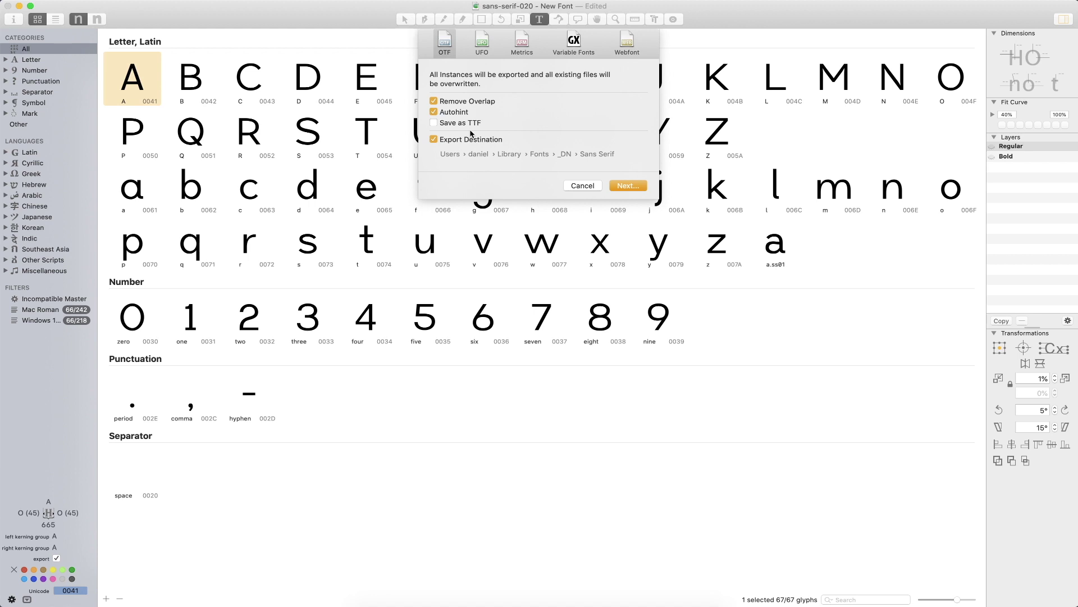
left_click(587, 53)
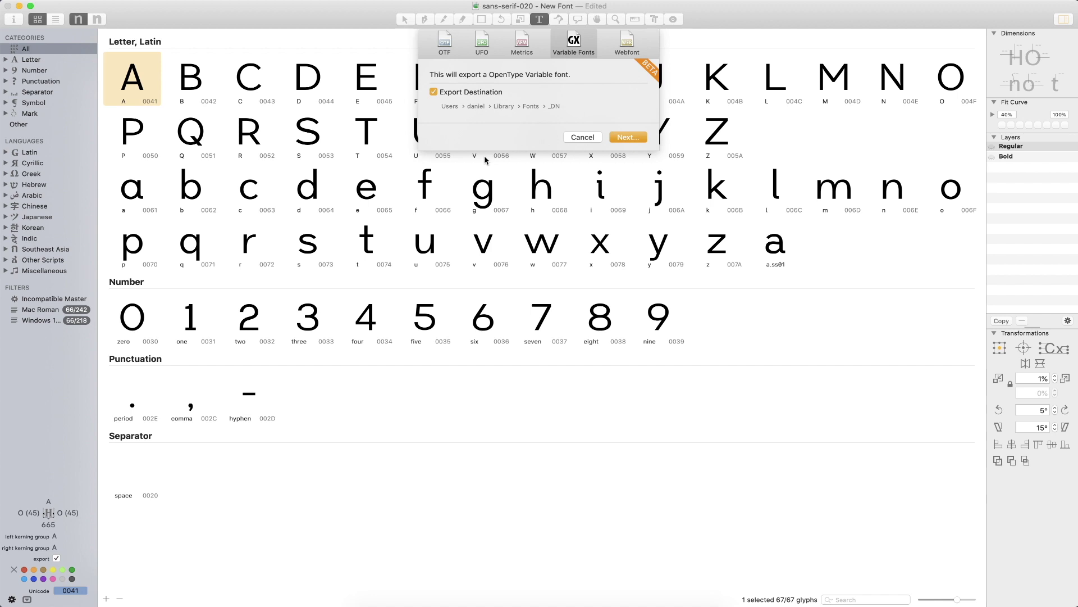
left_click(628, 43)
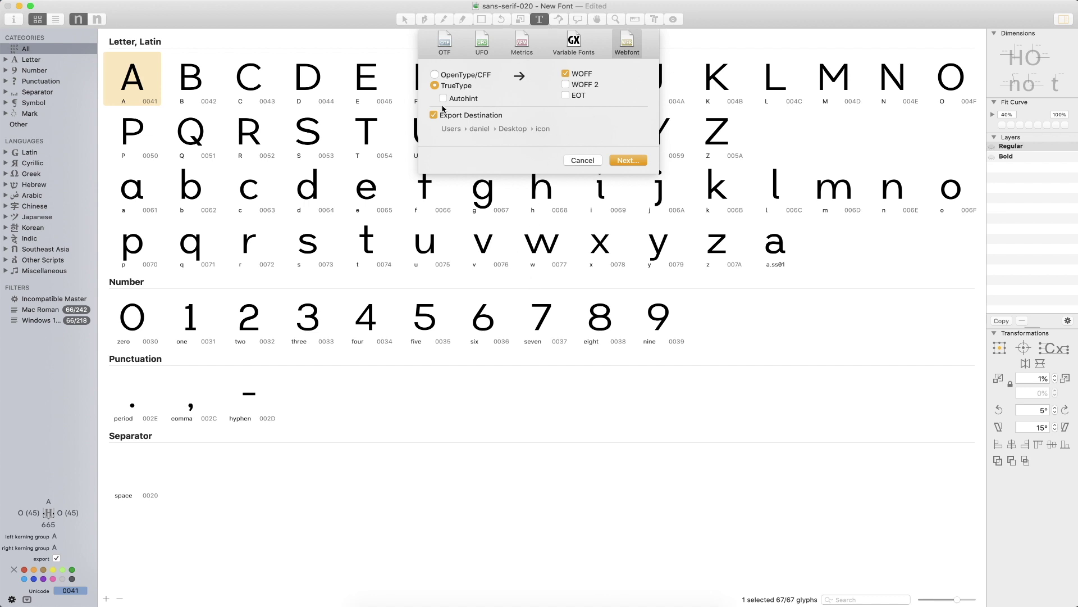
left_click(444, 45)
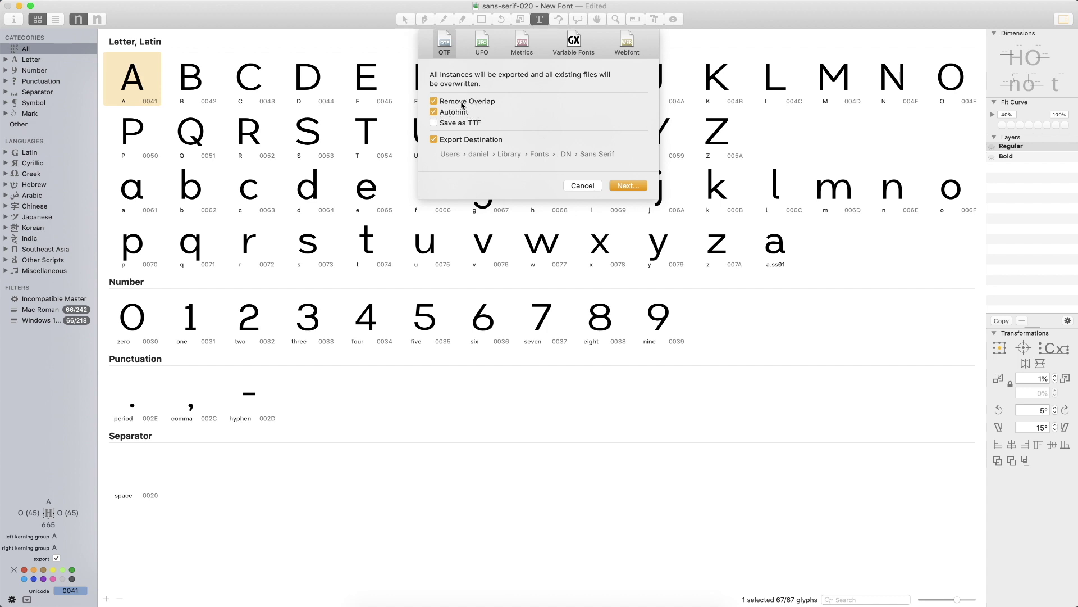
Cancel the export and open the H glyph, zoomed in on its outlines.
left_click(585, 185)
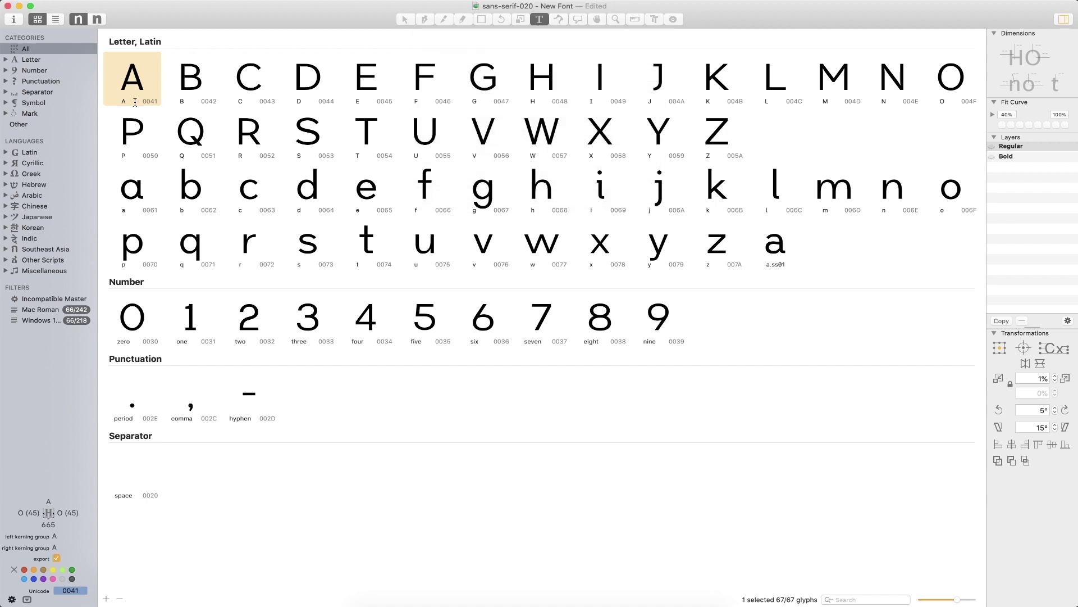
left_click(551, 87)
double_click(551, 87)
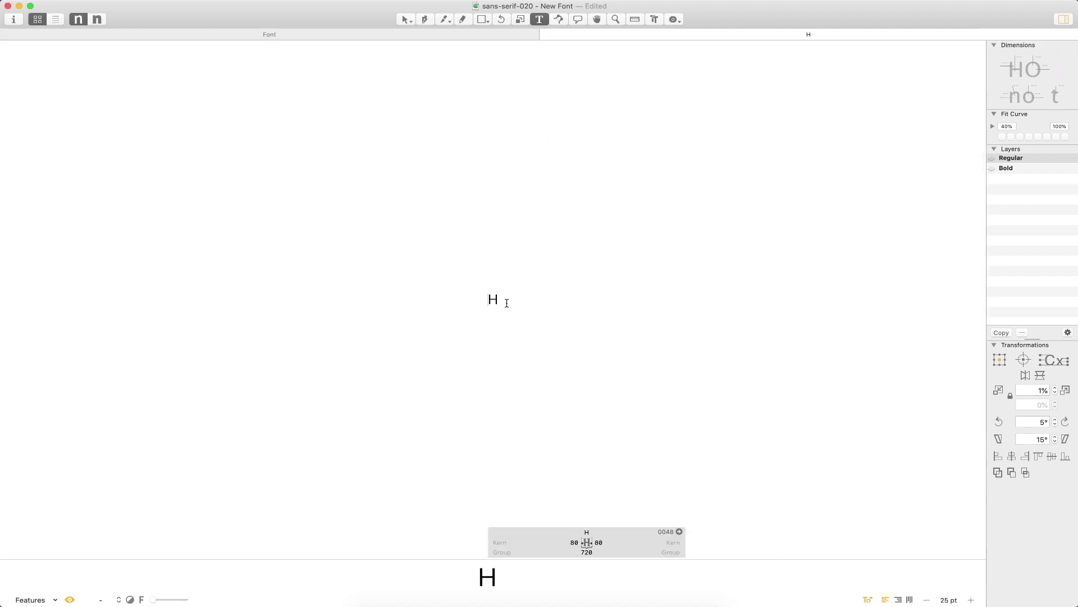
key("Escape")
key("z")
left_click(516, 285)
key("v")
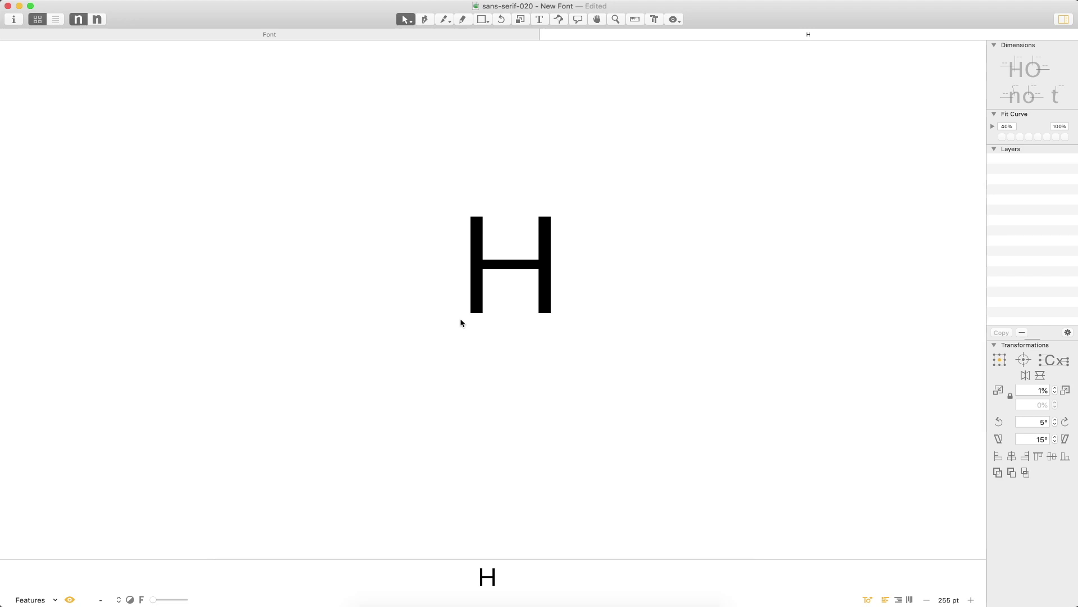
key("super+plus")
left_click(577, 212)
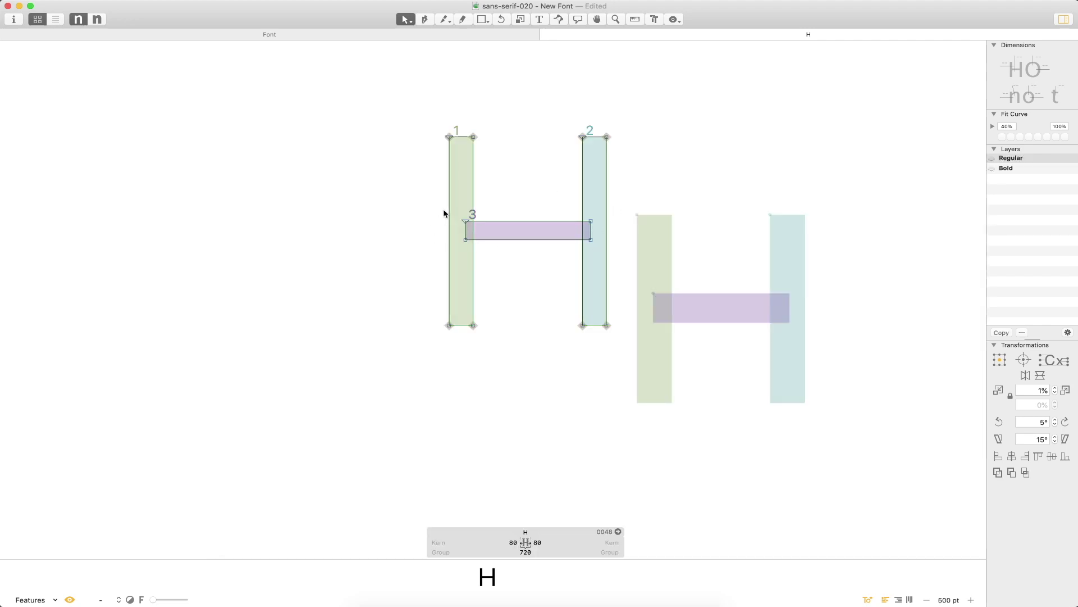
Merge the H's three shapes with Union, undo it, and reopen the export settings.
key("super+a")
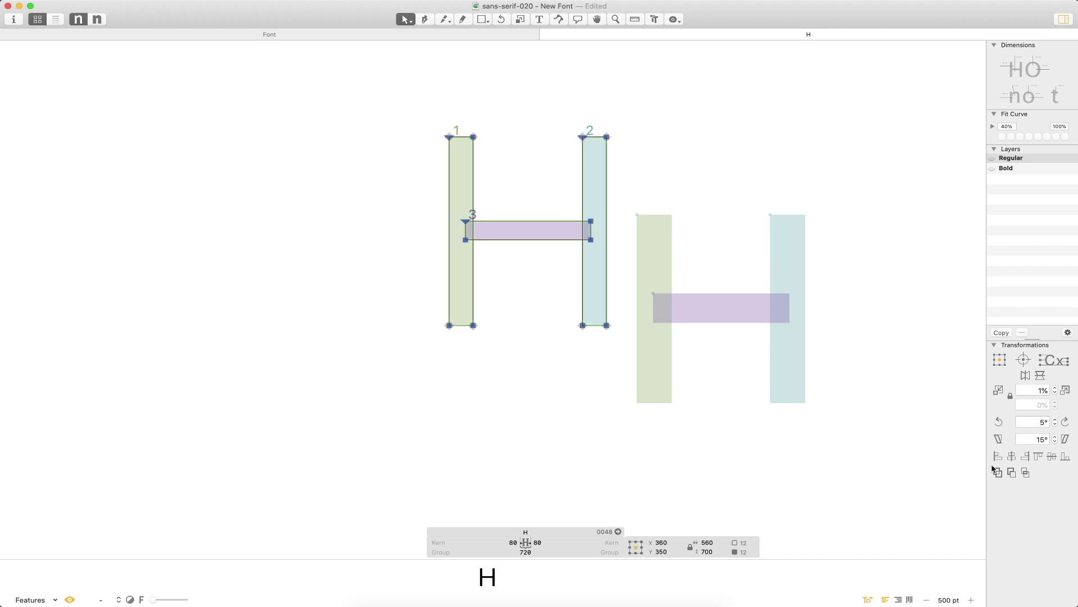
left_click(998, 473)
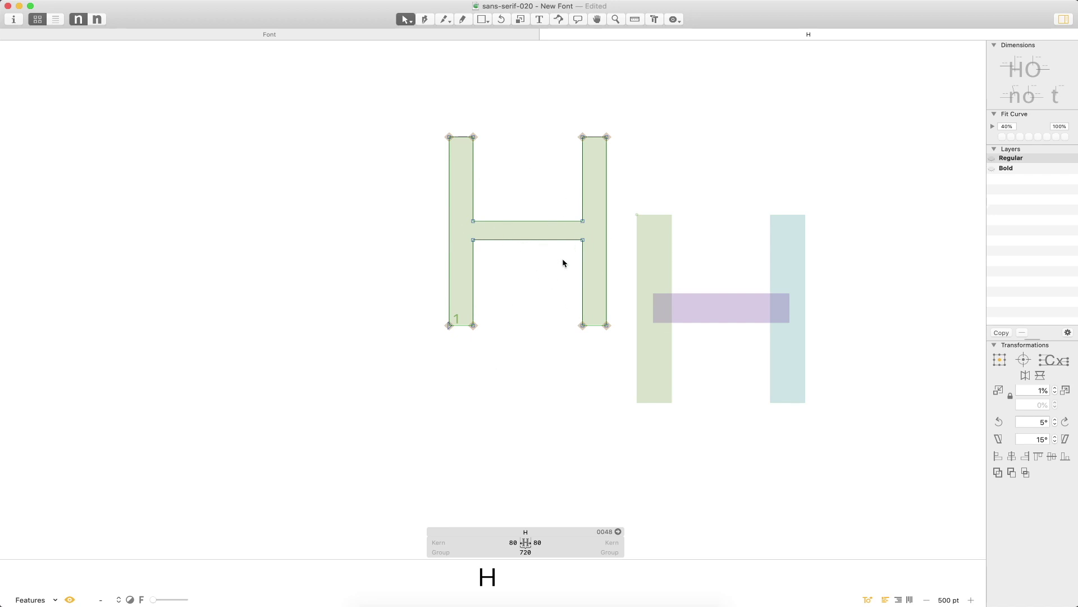
key("super+z")
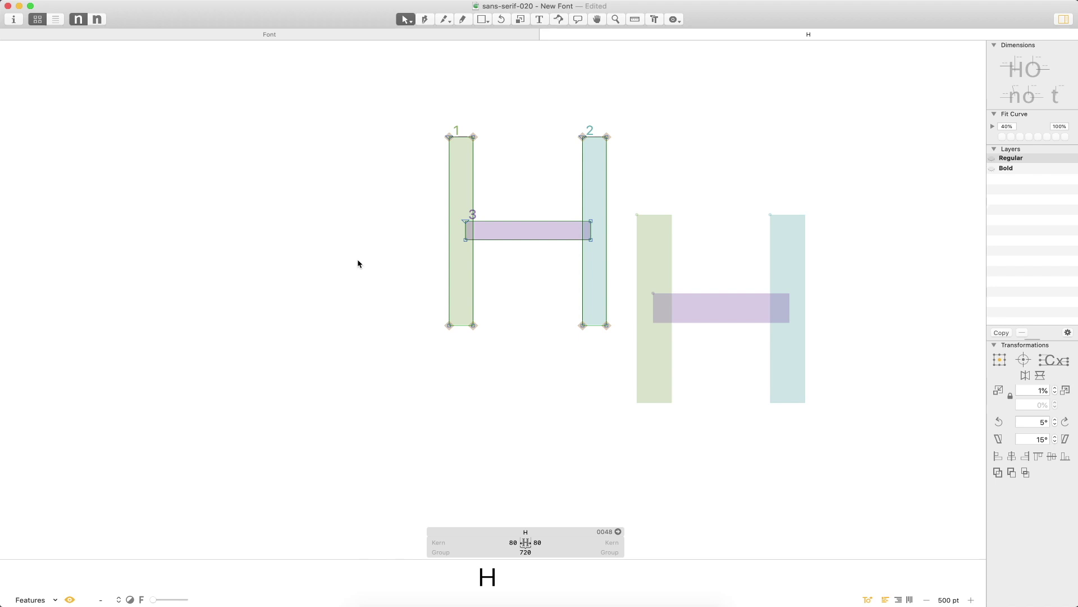
key("super+e")
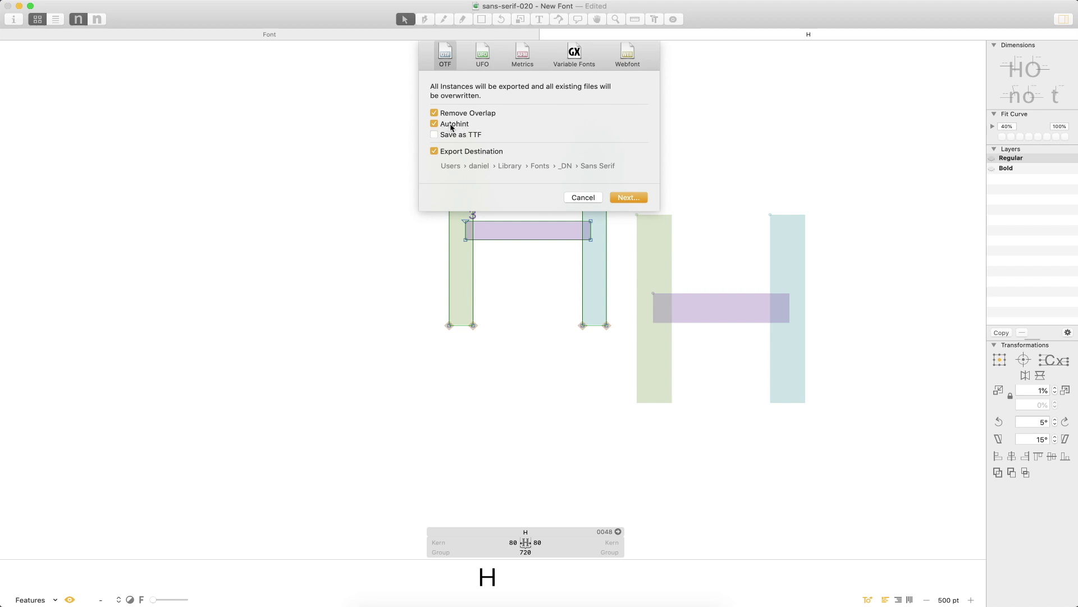
Cancel export, preview the filled H at 250 pt, and open Font Info showing New Font.
left_click(582, 197)
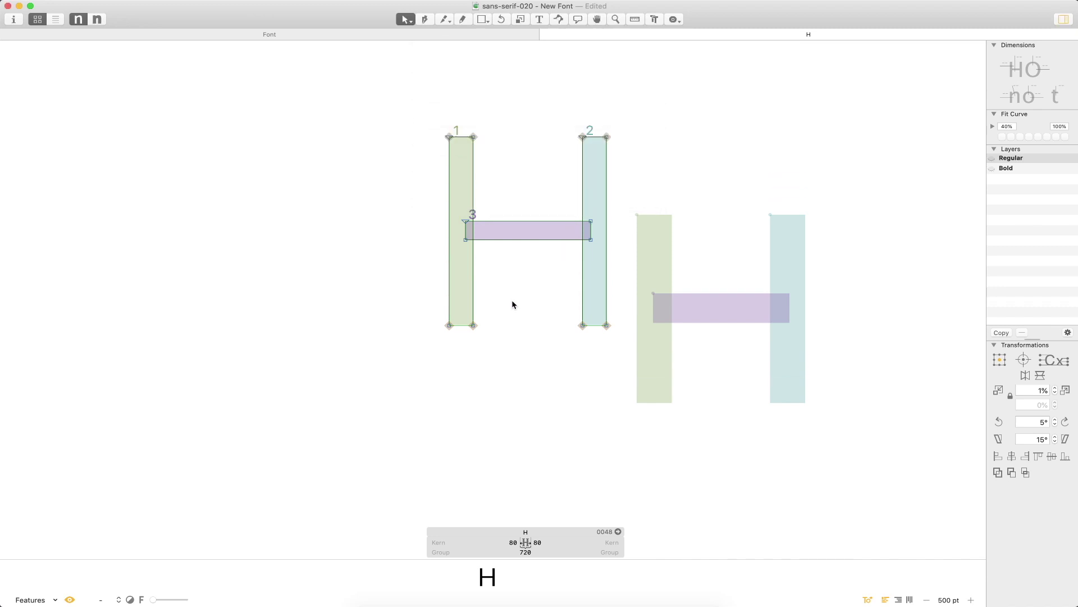
scroll(500, 292, "down", 10)
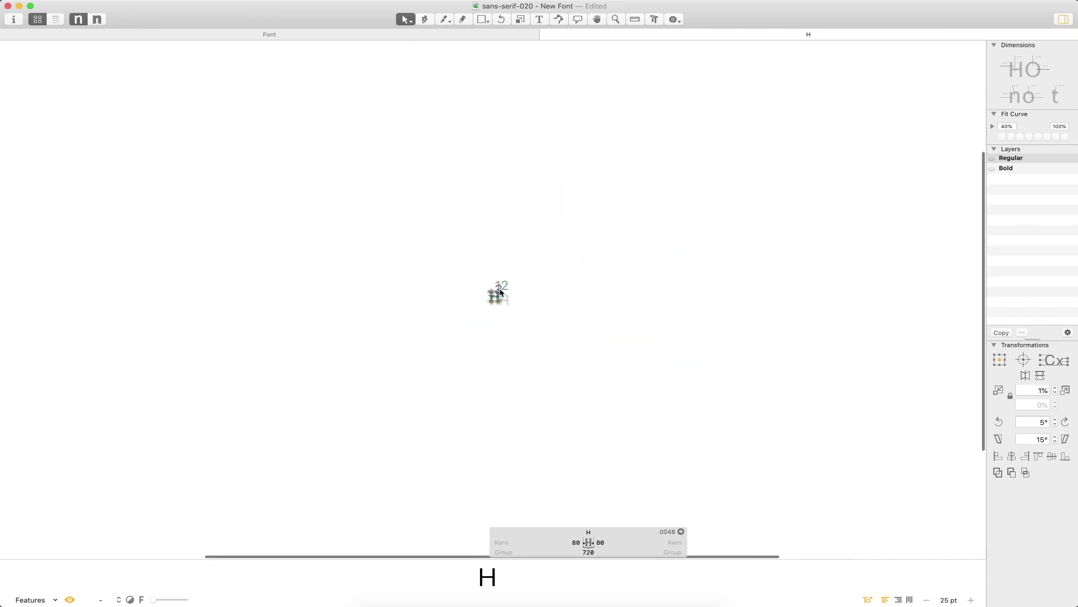
key("t")
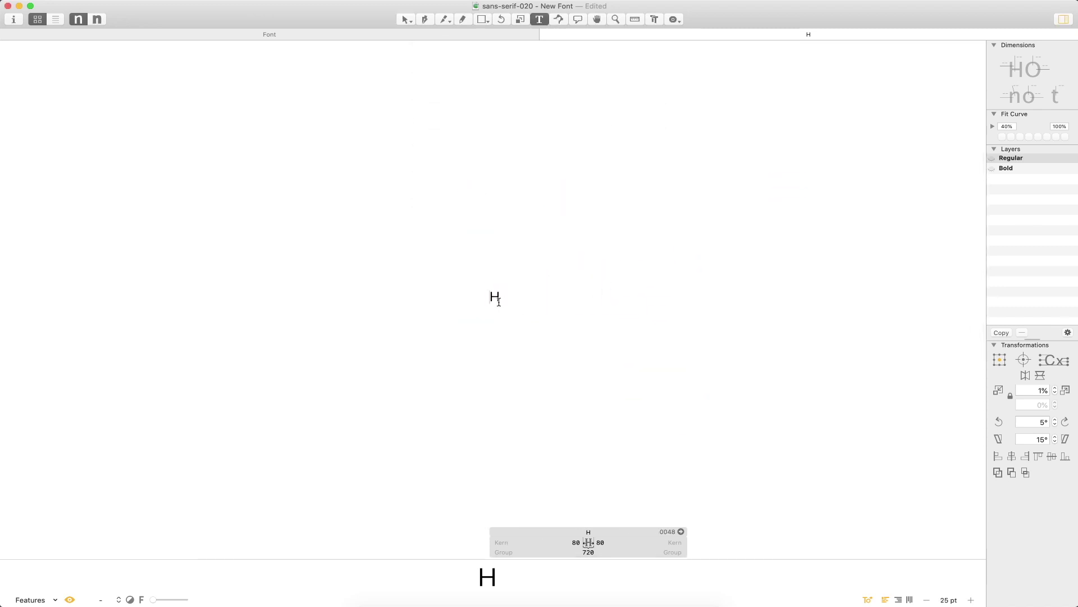
key("Escape")
scroll(418, 291, "up", 2)
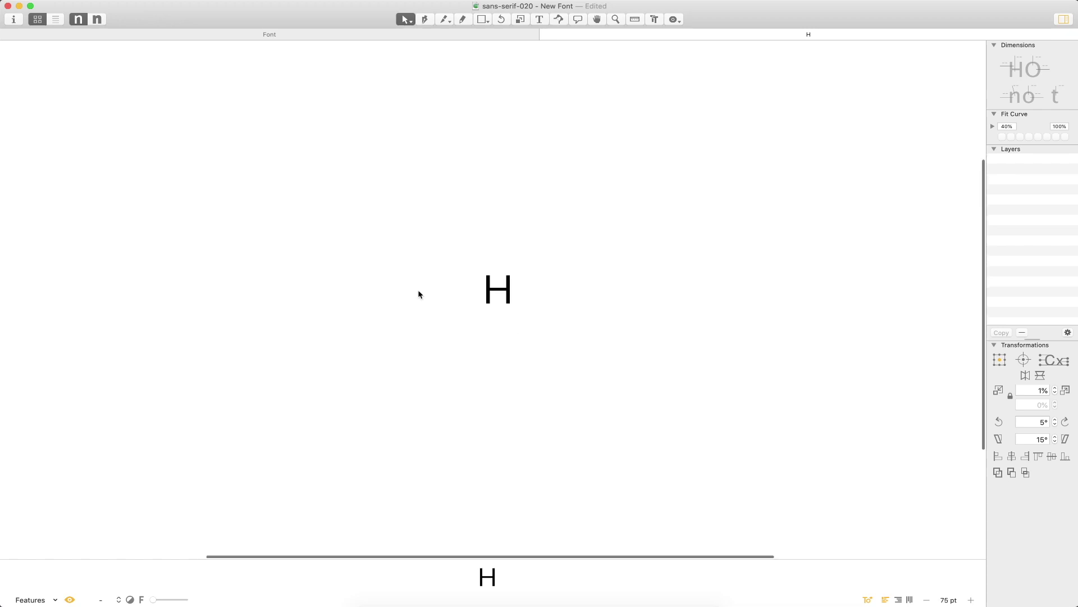
scroll(418, 291, "down", 5)
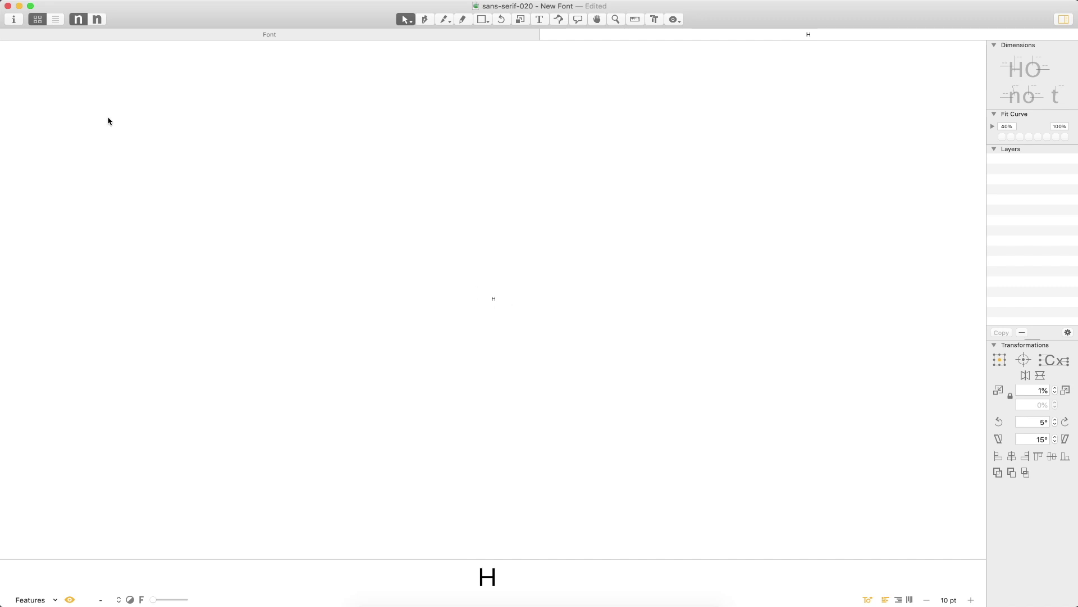
key("super+0")
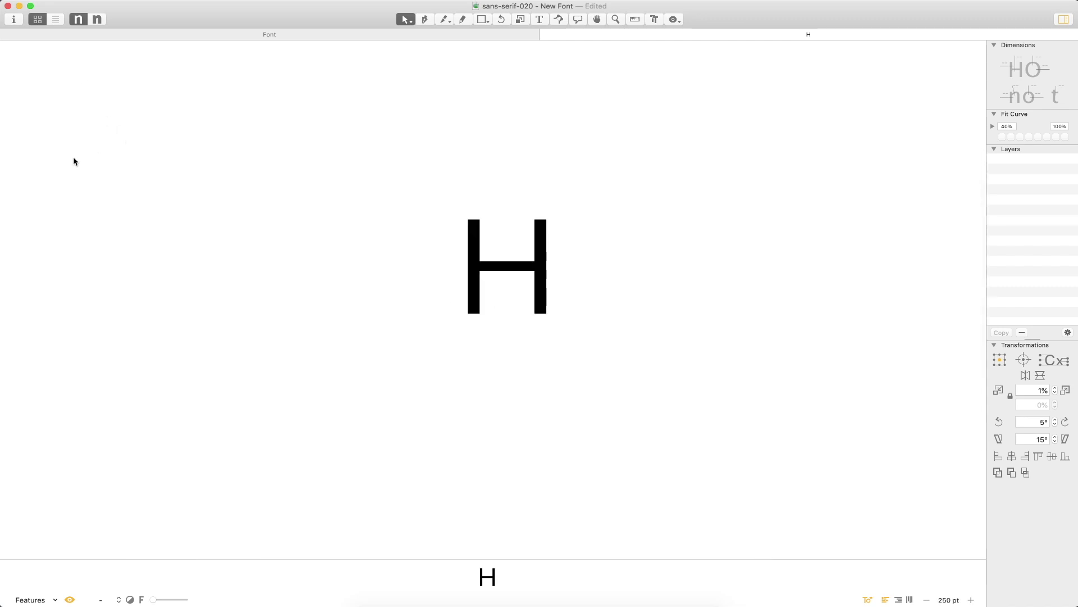
left_click(13, 19)
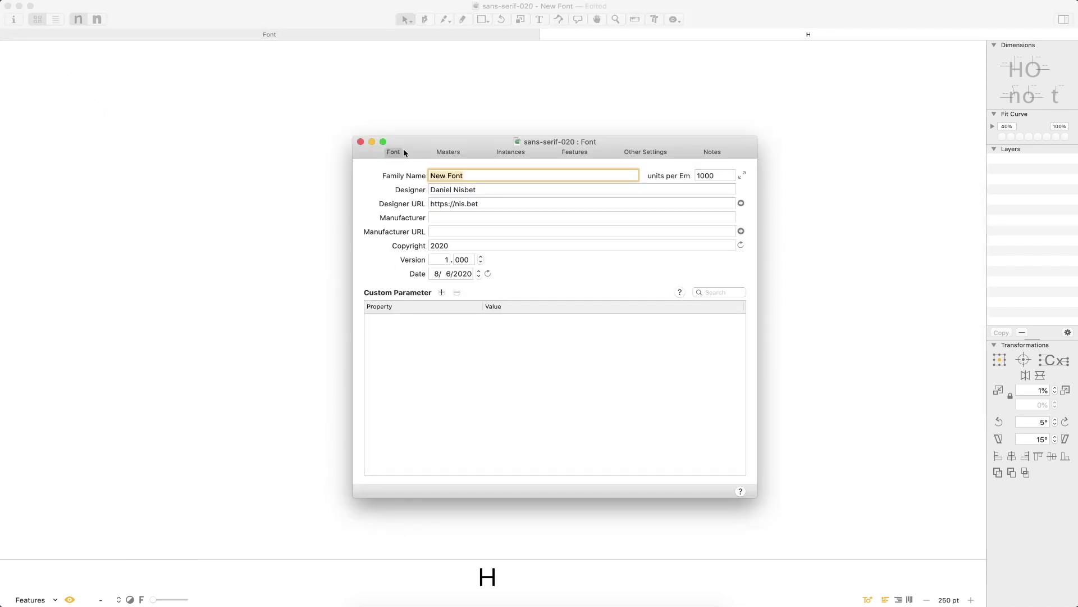
Close Font Info, export the font as OTF to Sans Serif, then open Finder.
left_click(359, 145)
key("super+e")
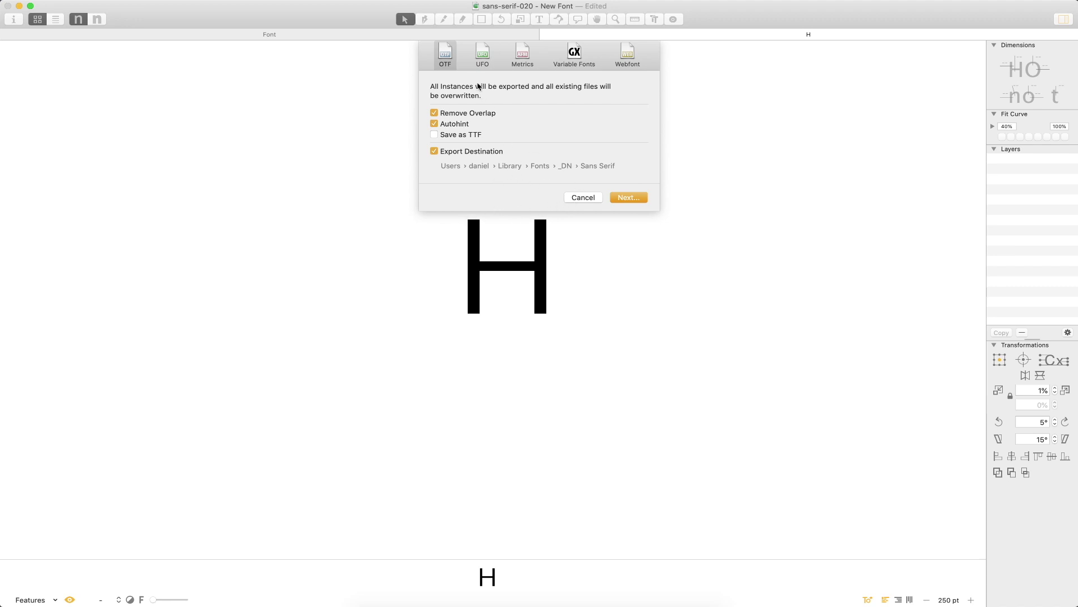
left_click(613, 198)
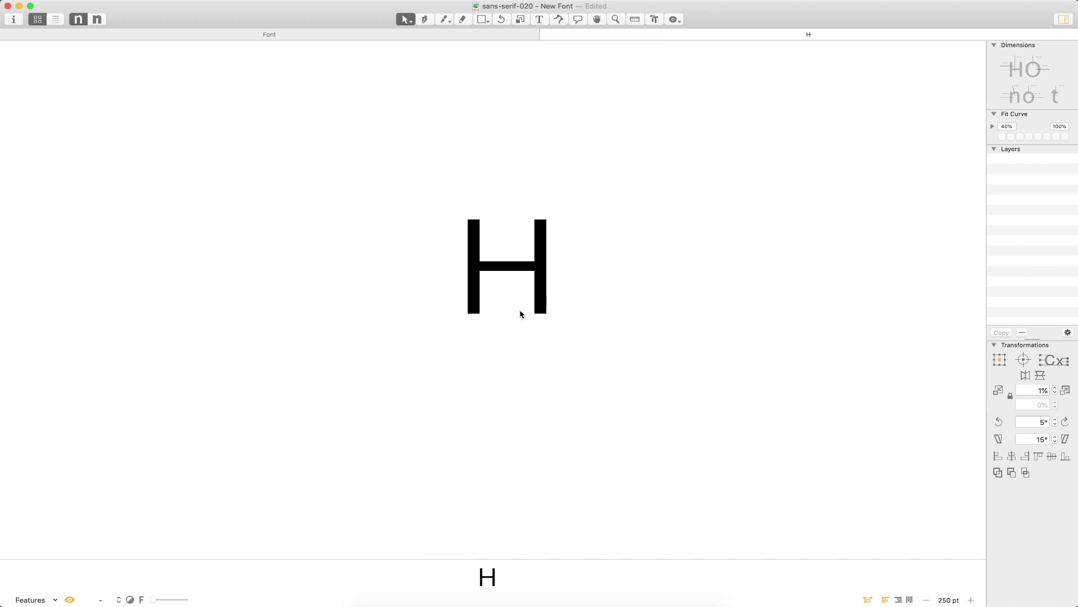
left_click(371, 584)
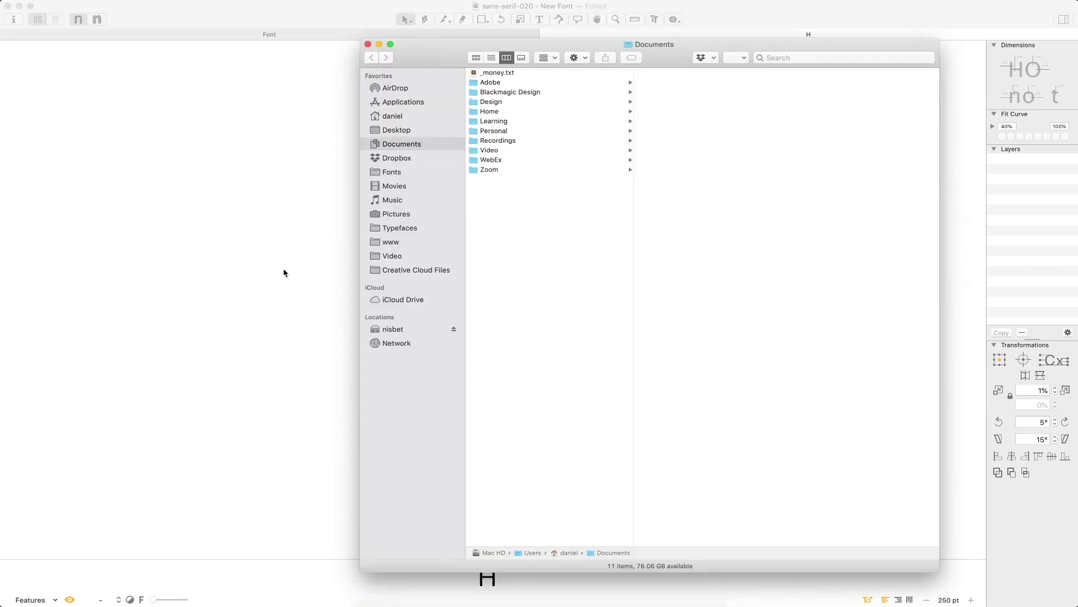
Find NewFont-Regular.otf in Fonts › _DN › Sans Serif, Quick Look its glyphs, return to Glyphs.
left_click(403, 172)
left_click(505, 73)
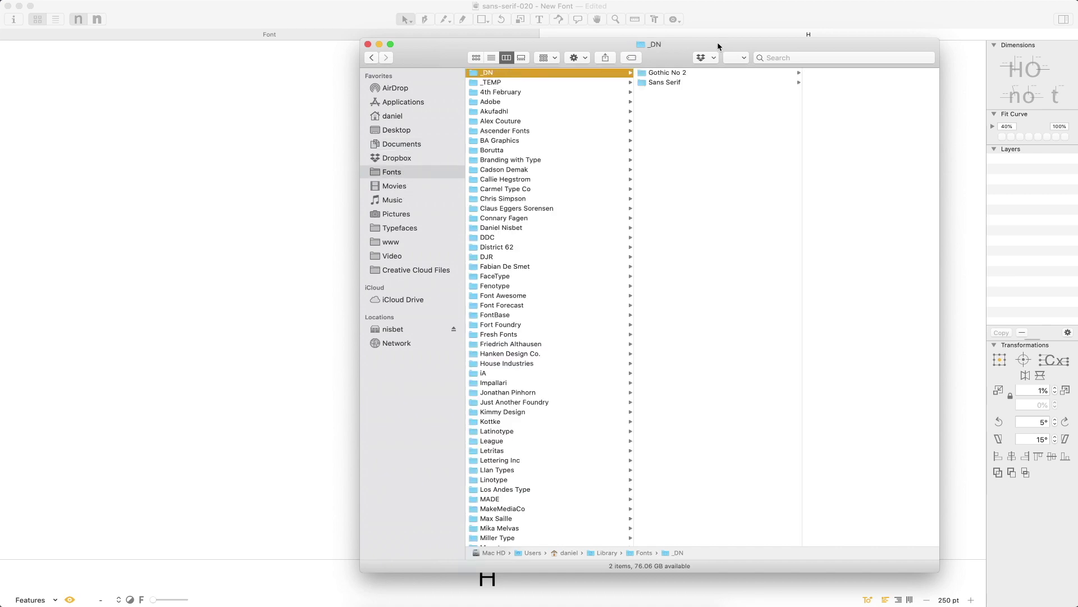
left_click_drag(717, 44, 655, 39)
left_click(629, 80)
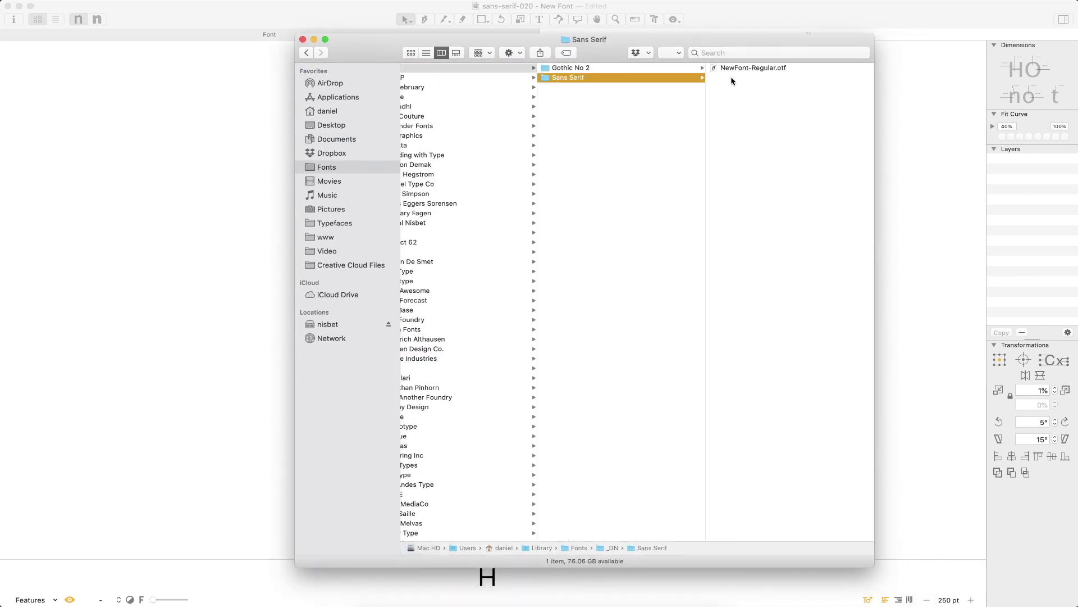
left_click(727, 72)
key("space")
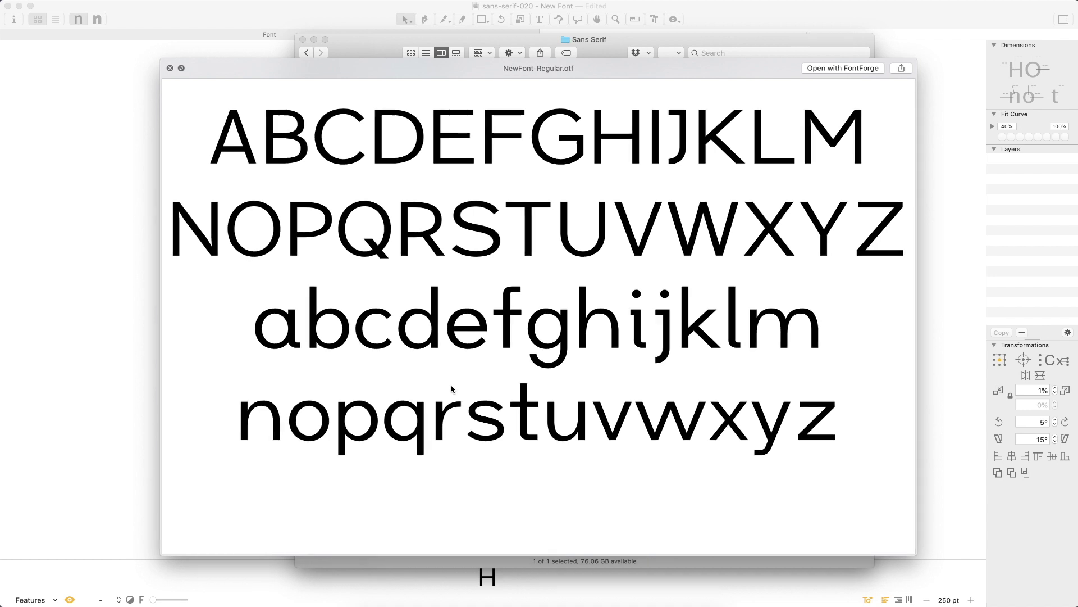
key("space")
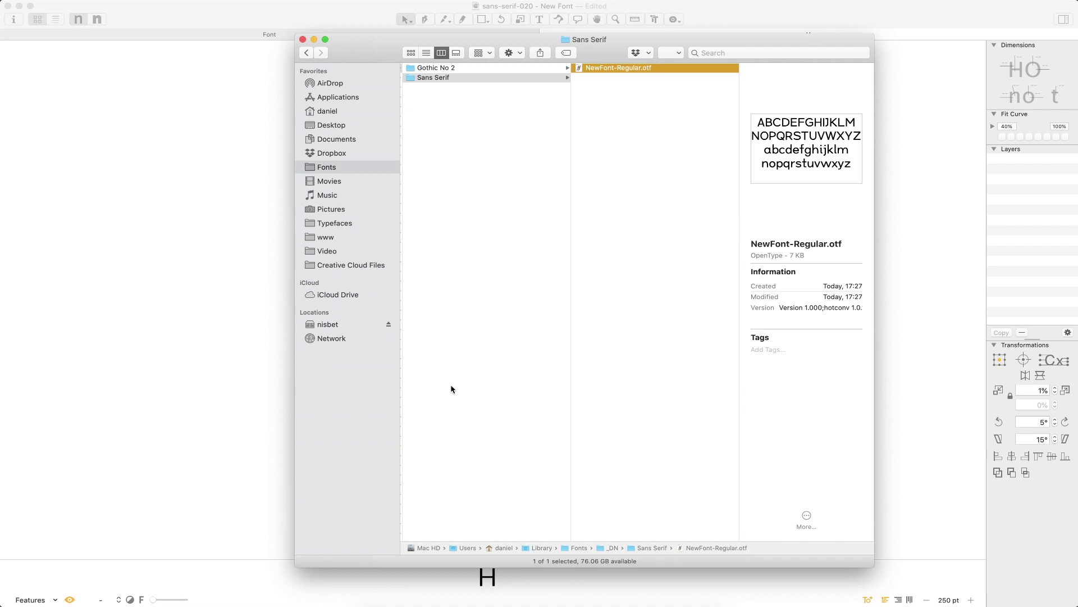
left_click(230, 325)
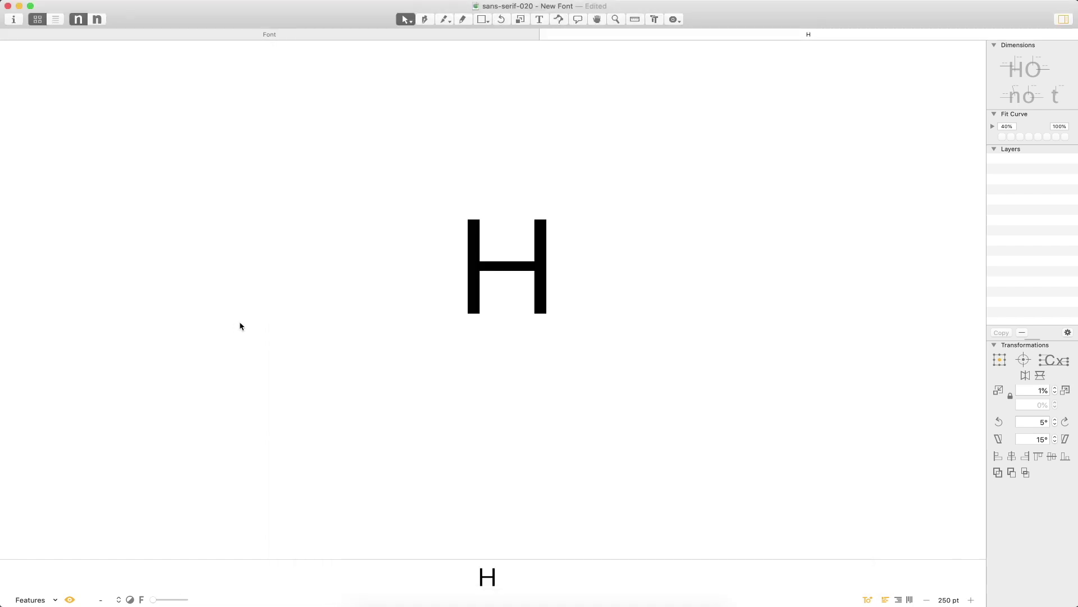
Close the H edit tab to return to the sans-serif-020 overview of 67 glyphs.
left_click(543, 34)
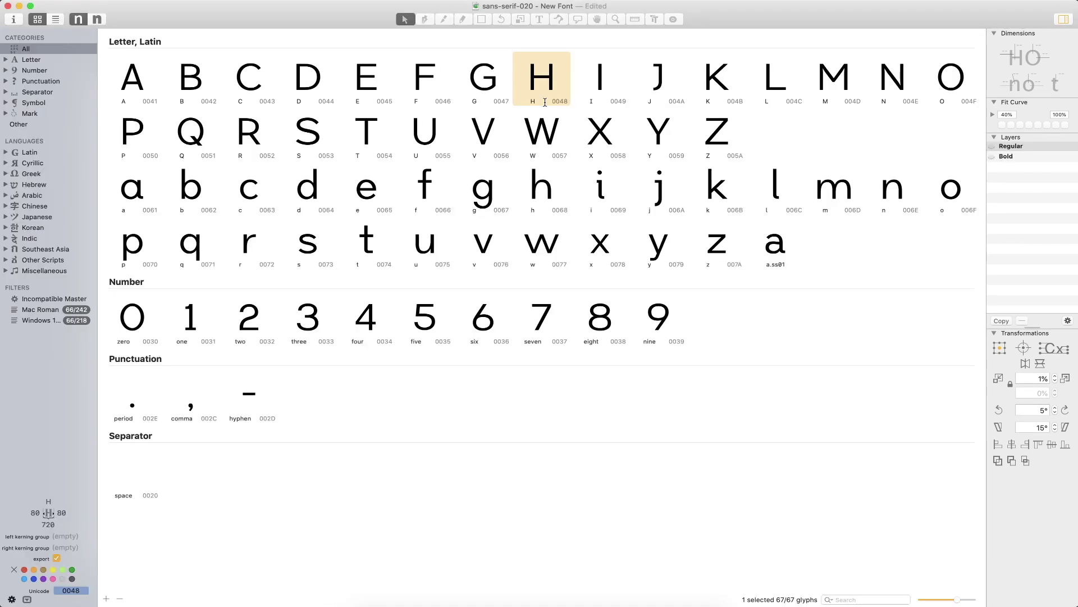